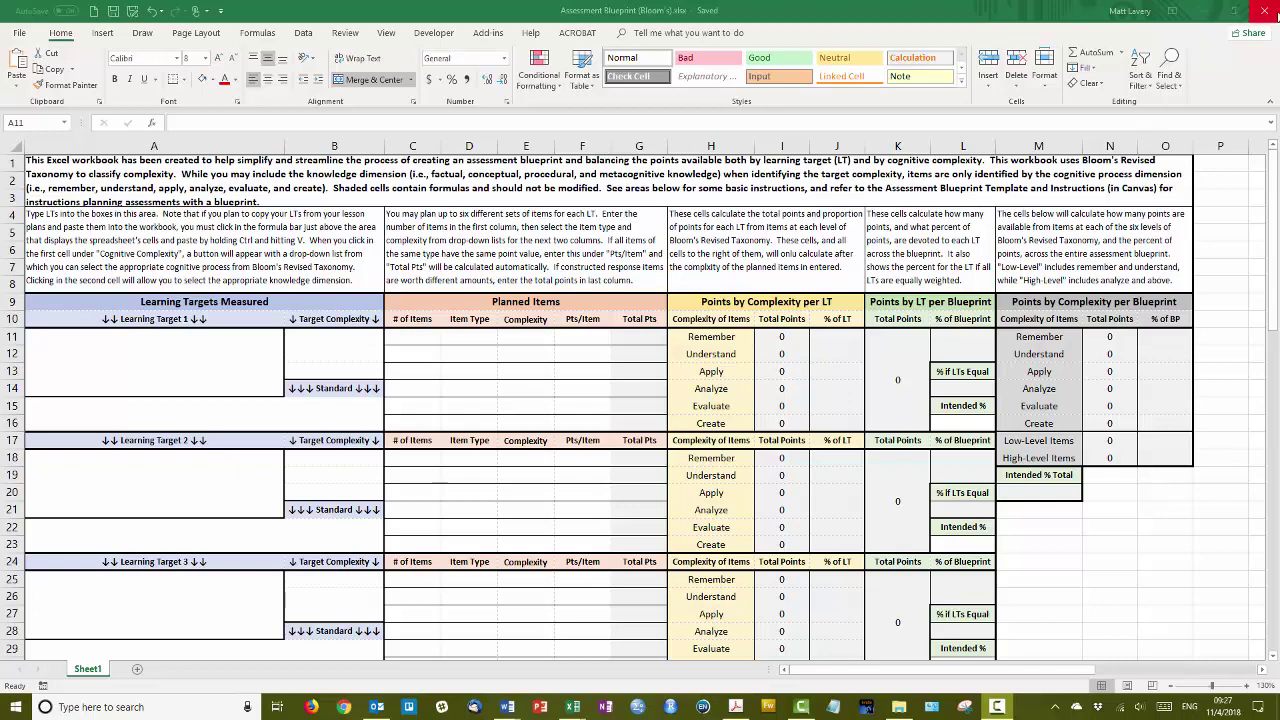
- Close the blank Bloom's assessment blueprint workbook and highlight instruction 1 about entering learning targets in the template document
{"action": "left_click", "coordinate": [1265, 9]}
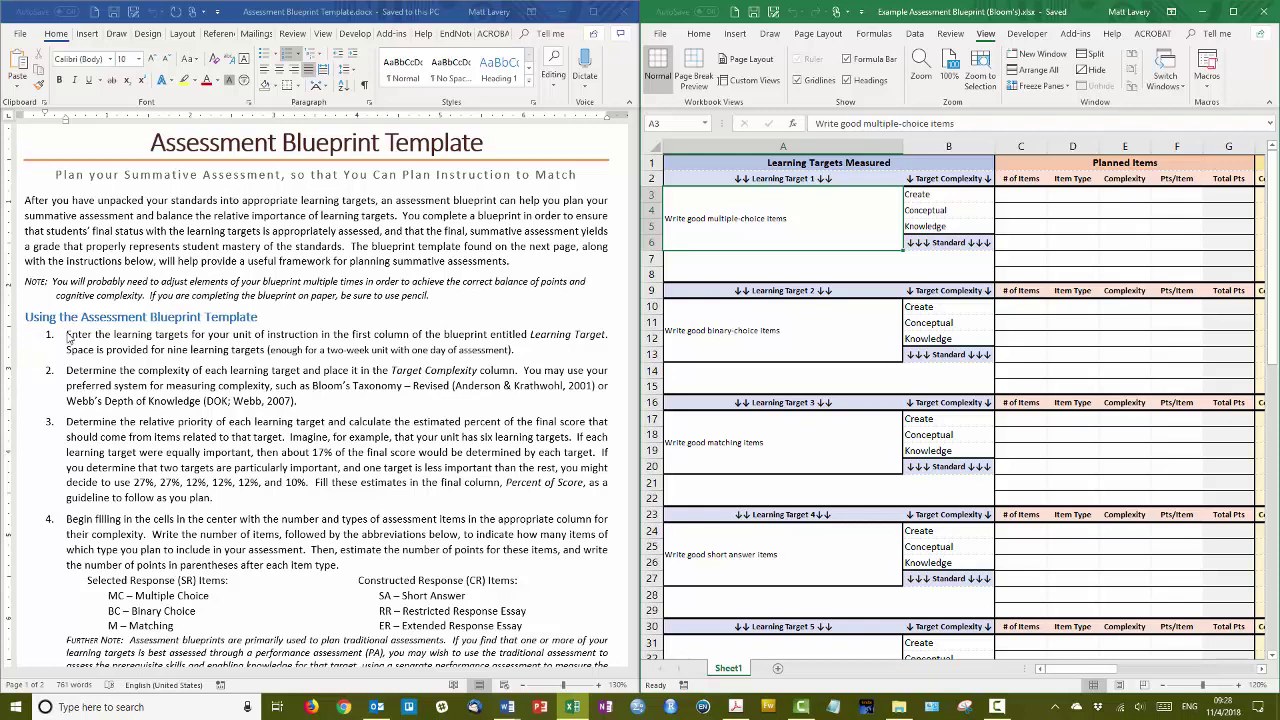
{"action": "left_click_drag", "start_coordinate": [67, 336], "coordinate": [517, 352]}
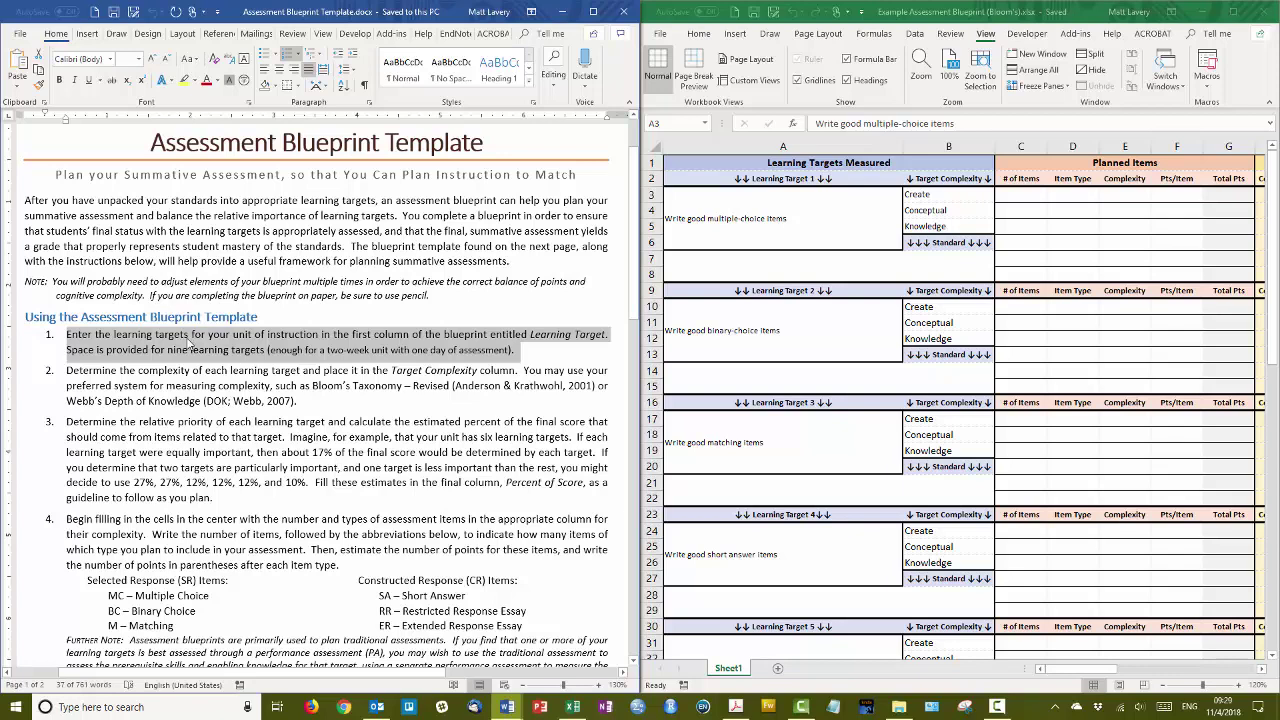
{"action": "left_click", "coordinate": [190, 345]}
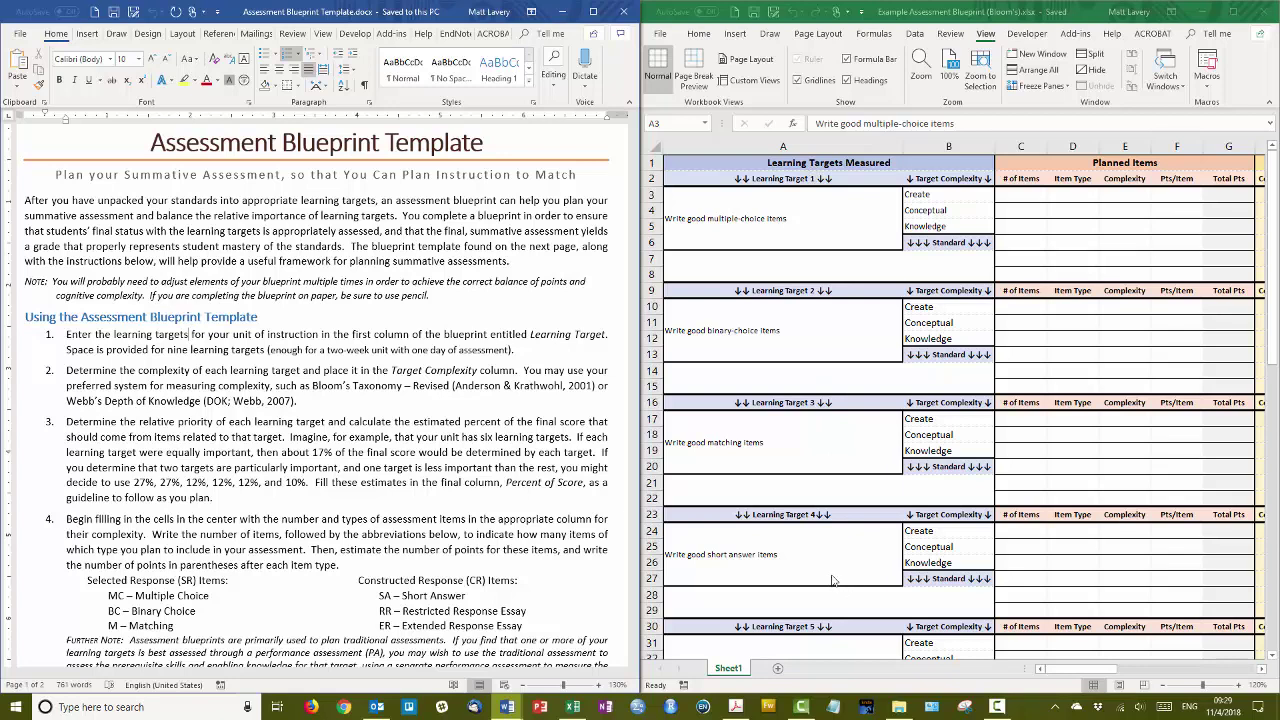
- Review the learning targets in the example blueprint workbook, from Learning Target 1 through the box for Learning Target 6
{"action": "left_click", "coordinate": [803, 217]}
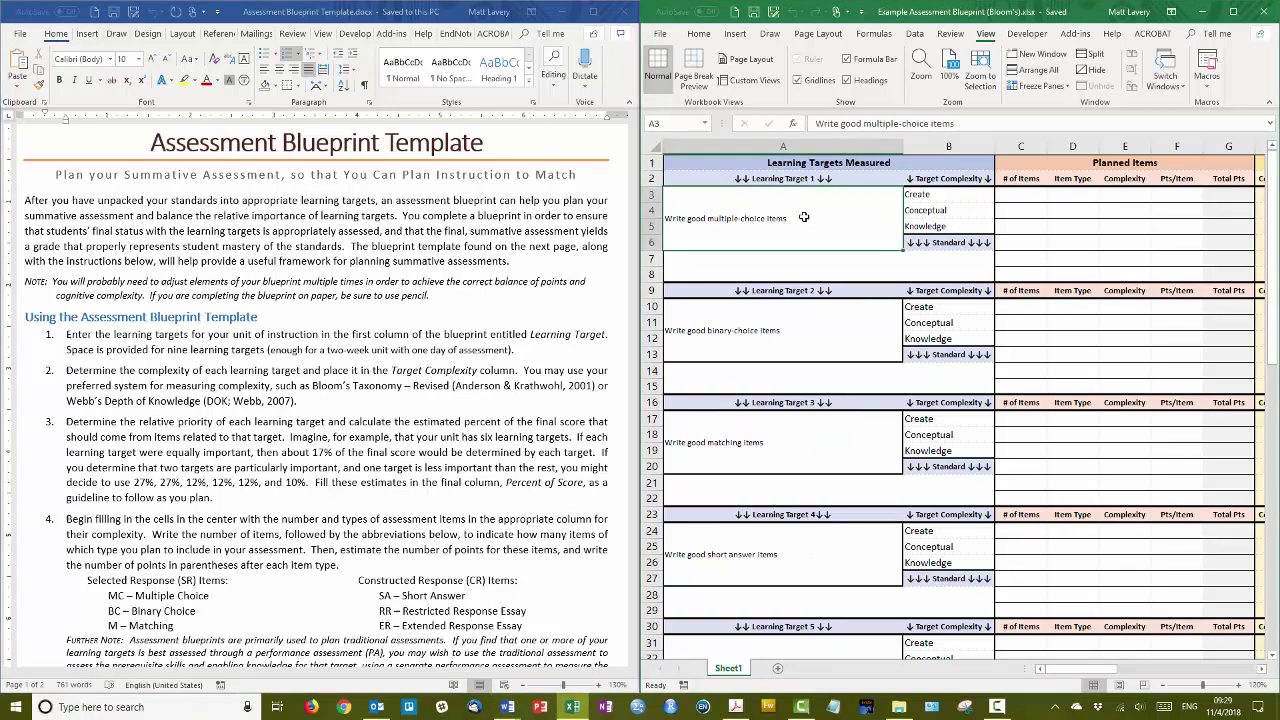
{"action": "left_click", "coordinate": [825, 338]}
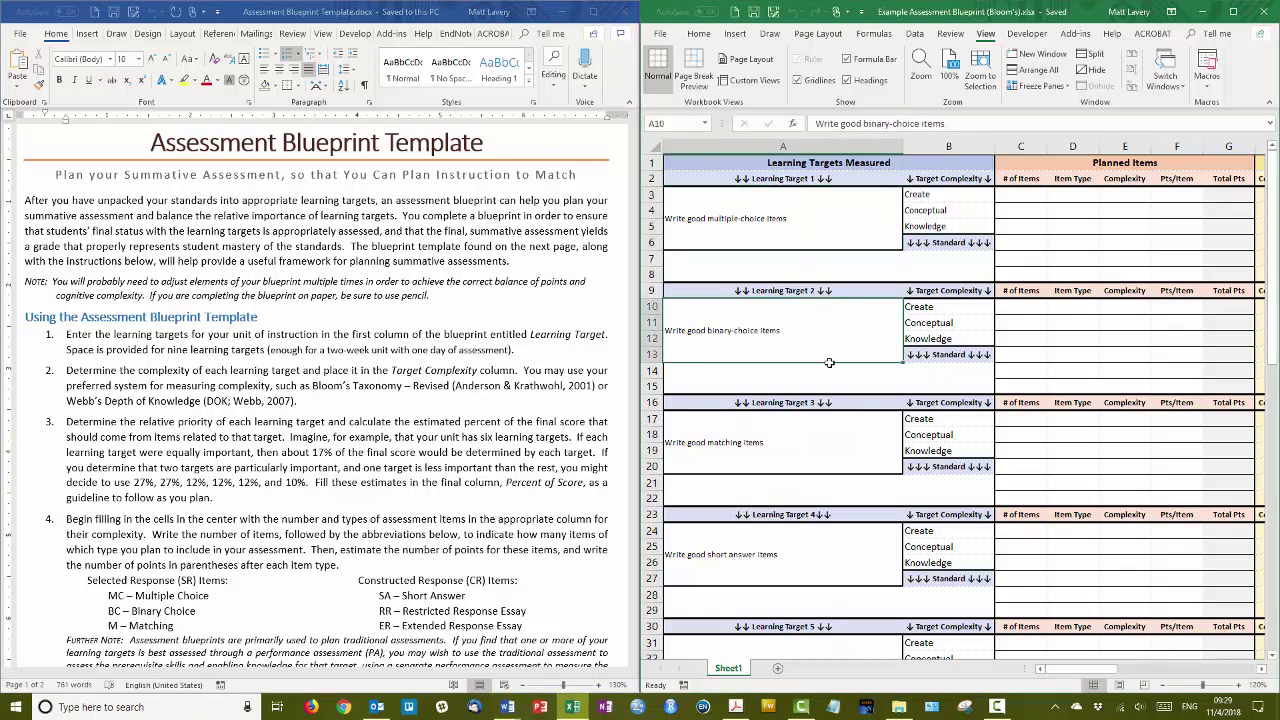
{"action": "left_click", "coordinate": [839, 447]}
{"action": "left_click", "coordinate": [831, 552]}
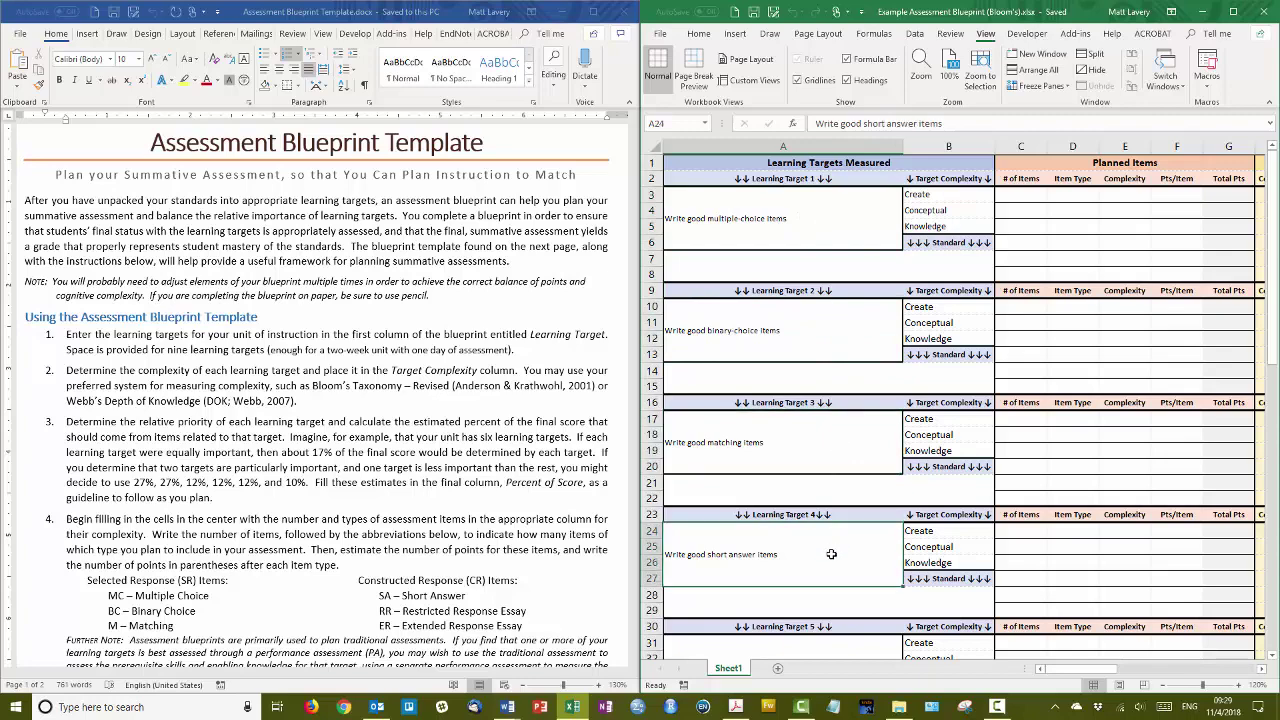
{"action": "scroll", "coordinate": [828, 520], "scroll_direction": "down", "scroll_amount": 4}
{"action": "left_click", "coordinate": [824, 483]}
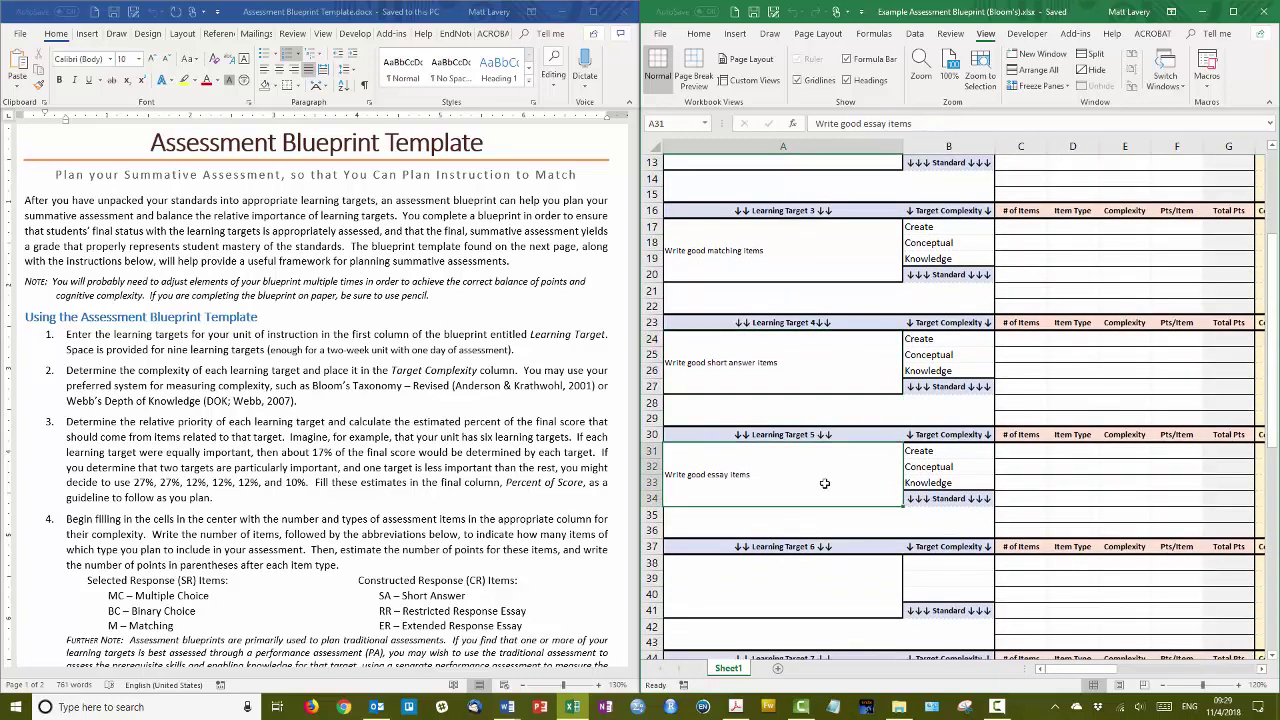
{"action": "scroll", "coordinate": [824, 483], "scroll_direction": "down", "scroll_amount": 3}
{"action": "left_click", "coordinate": [815, 439]}
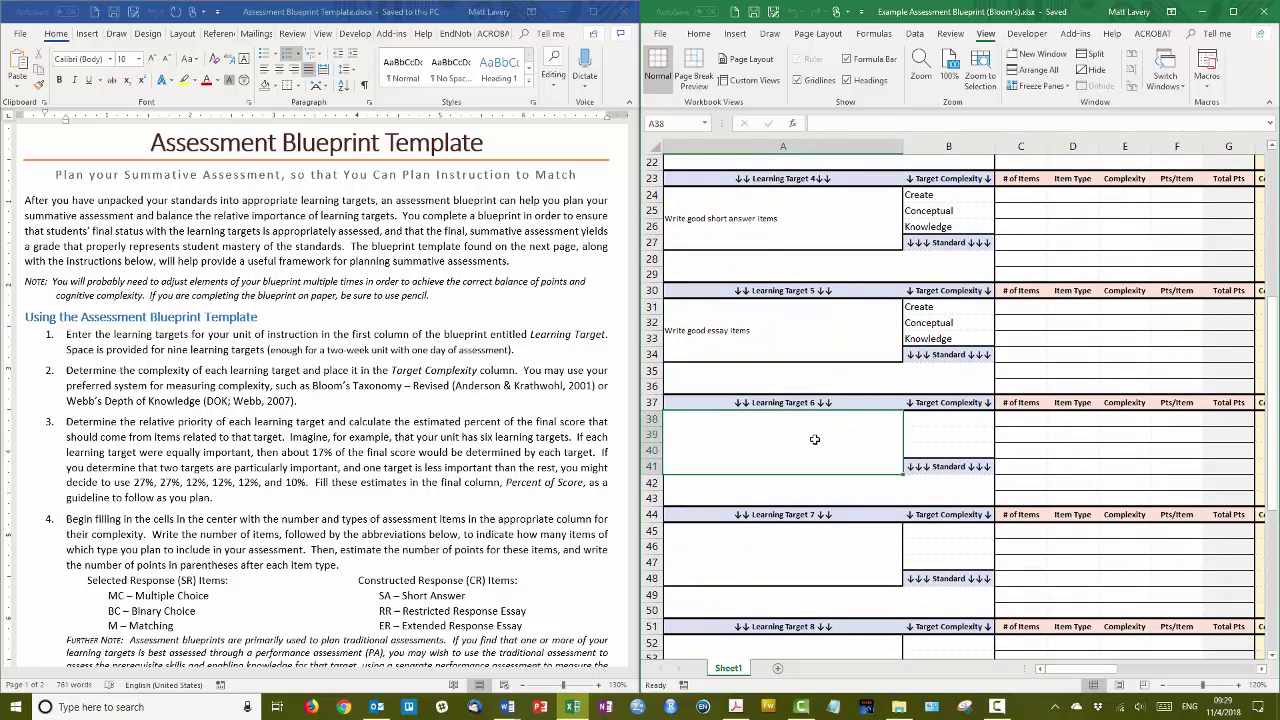
- Switch to the Rubrics and Other Methods of Scoring document in Word and copy "Build scoring guides for constructed response items"
{"action": "left_click", "coordinate": [508, 706]}
{"action": "left_click", "coordinate": [543, 647]}
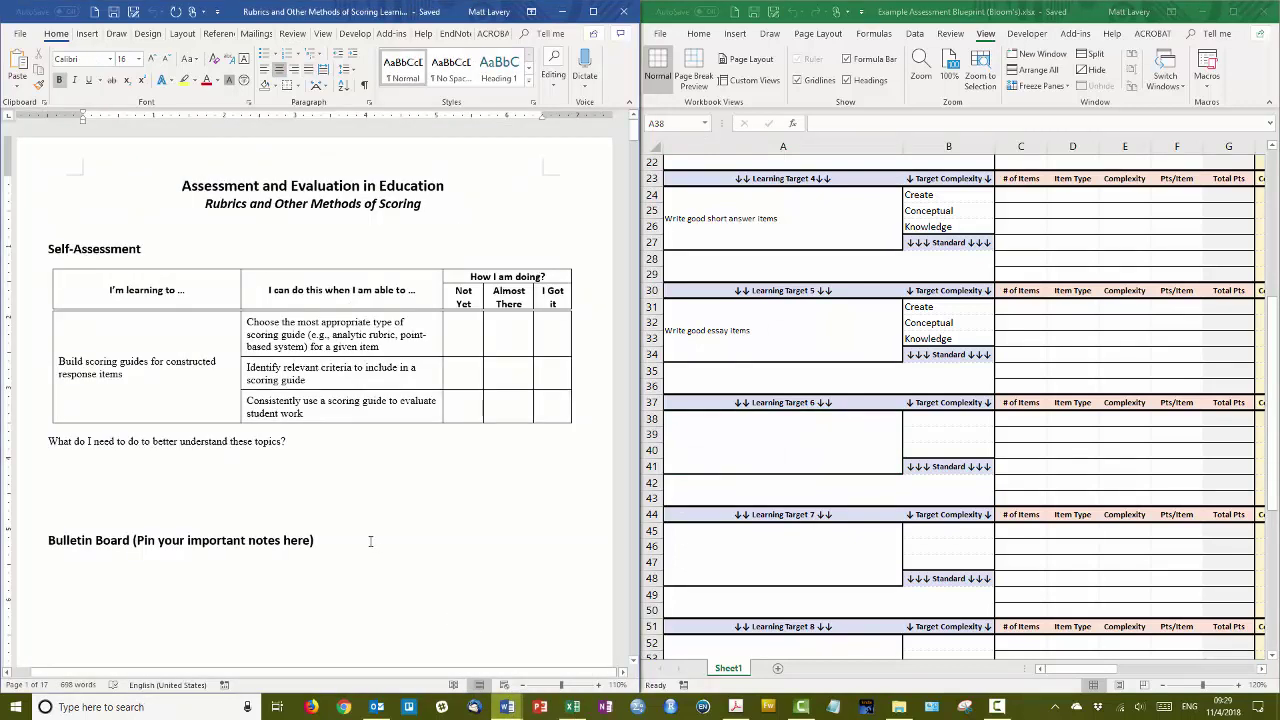
{"action": "left_click", "coordinate": [55, 364]}
{"action": "key", "text": "ctrl+c"}
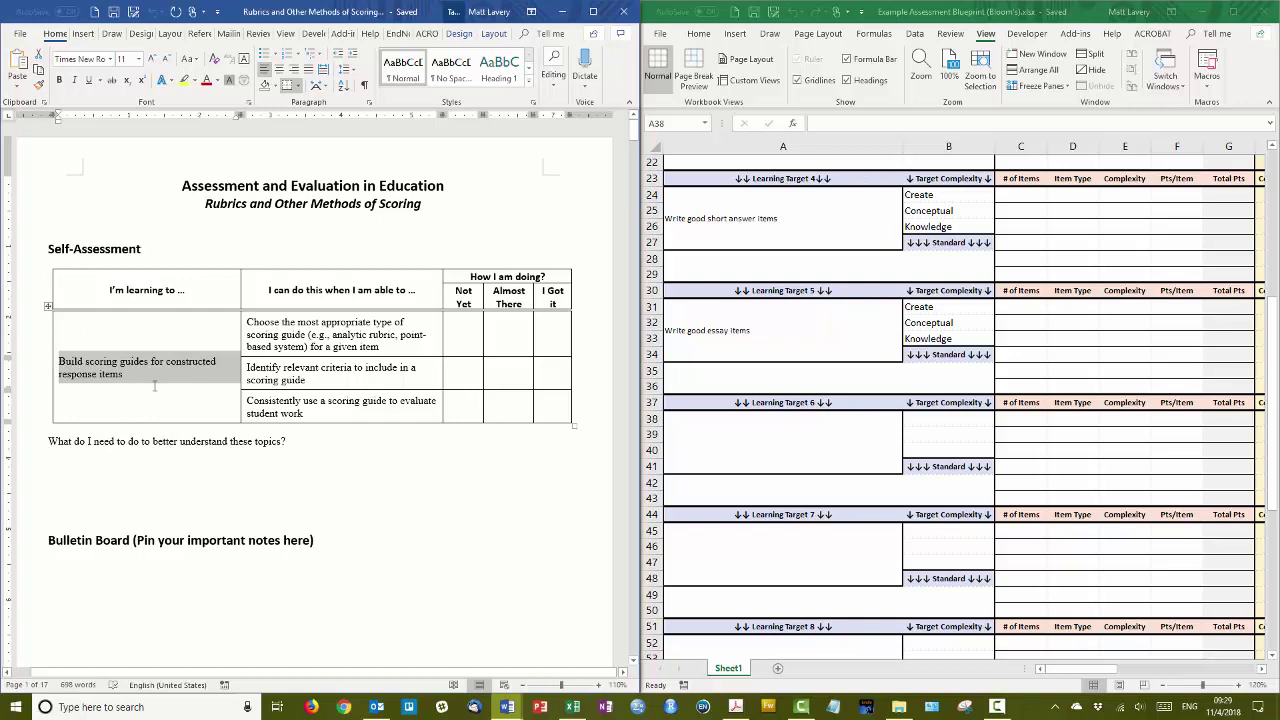
- Try to paste the copied learning target directly onto the merged Learning Target 6 cell in the Excel example blueprint
{"action": "left_click", "coordinate": [777, 447]}
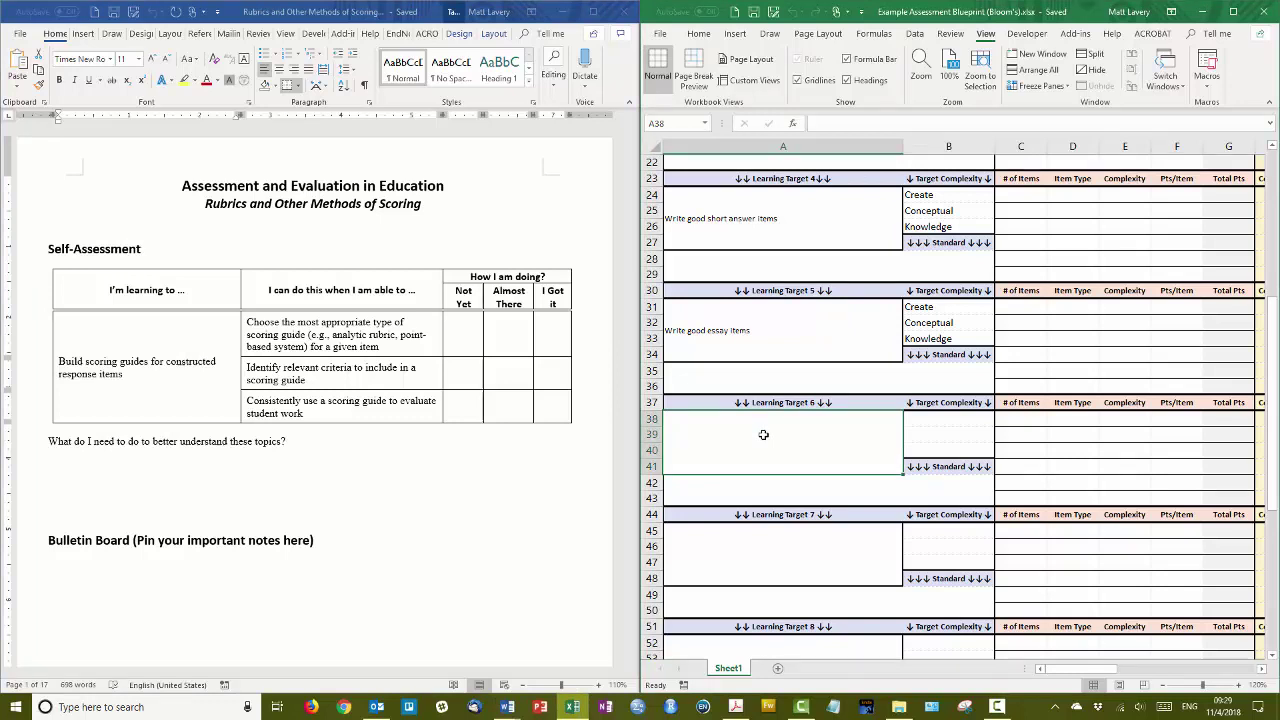
{"action": "right_click", "coordinate": [763, 434]}
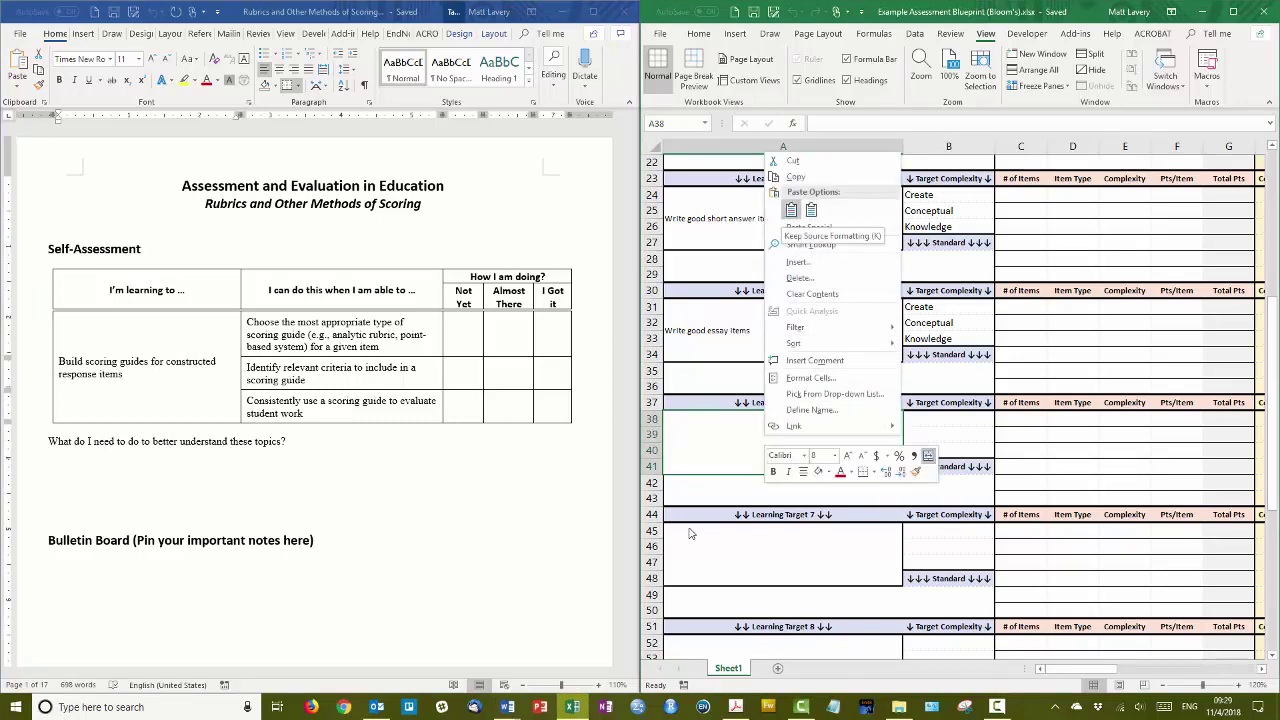
{"action": "key", "text": "Escape"}
{"action": "key", "text": "ctrl+v"}
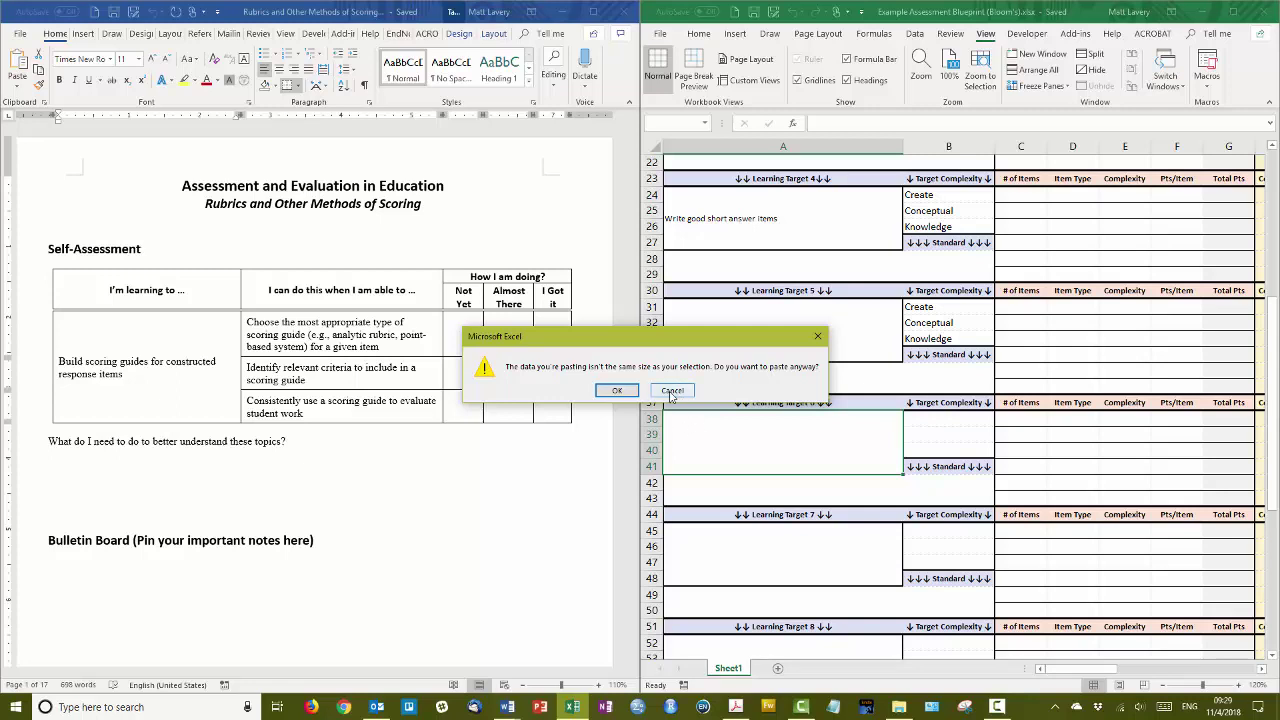
{"action": "left_click", "coordinate": [617, 391]}
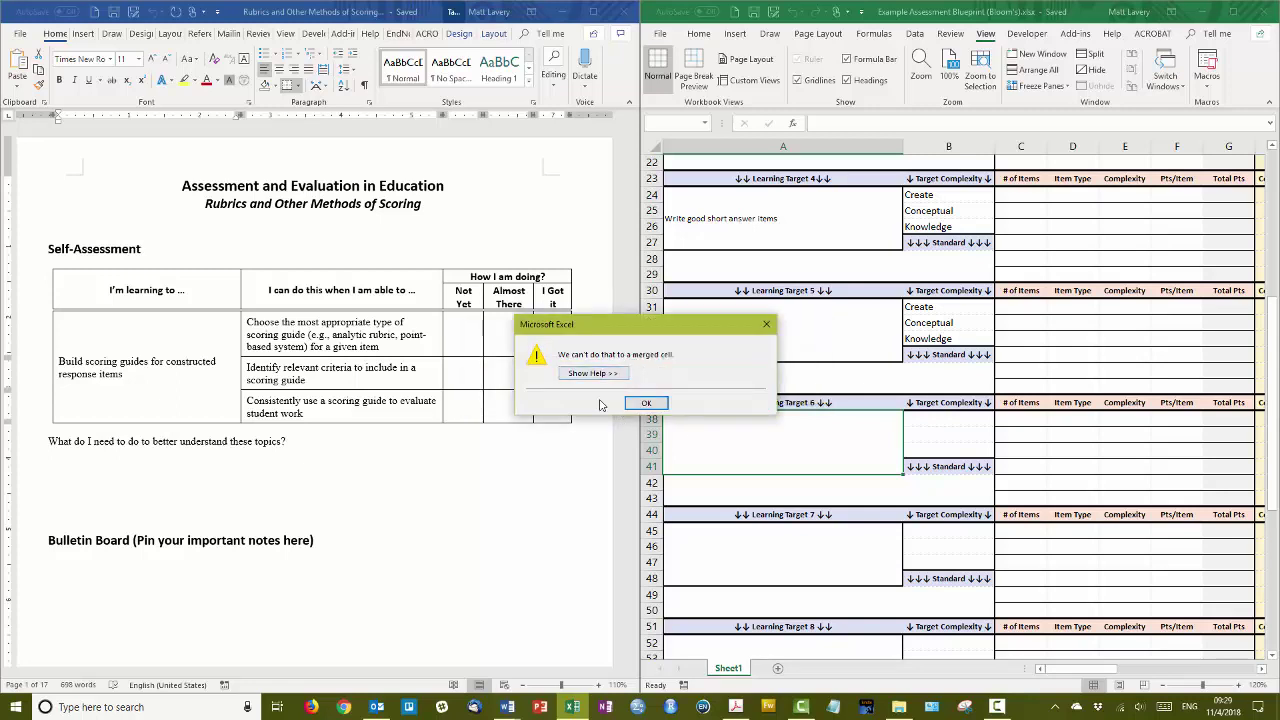
{"action": "left_click", "coordinate": [649, 404]}
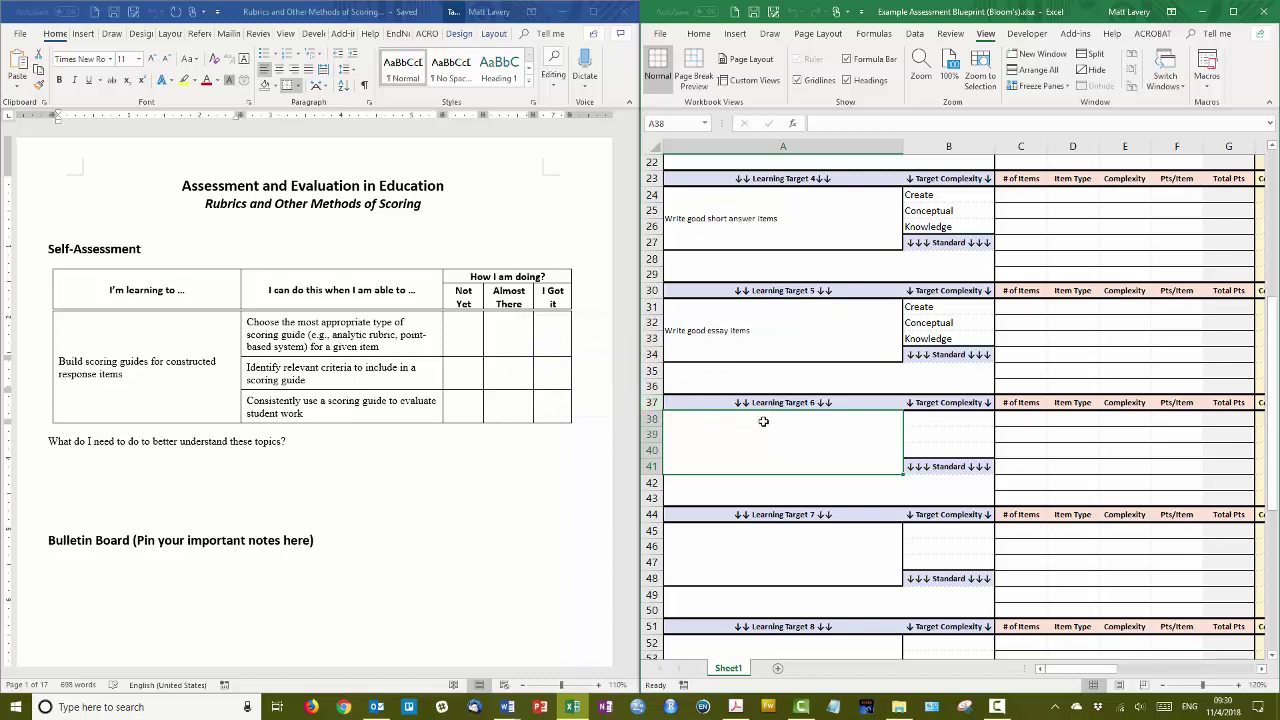
- Insert the copied text "Build scoring guides for constructed response items" as the edited content of the Learning Target 6 cell
{"action": "left_click", "coordinate": [820, 123]}
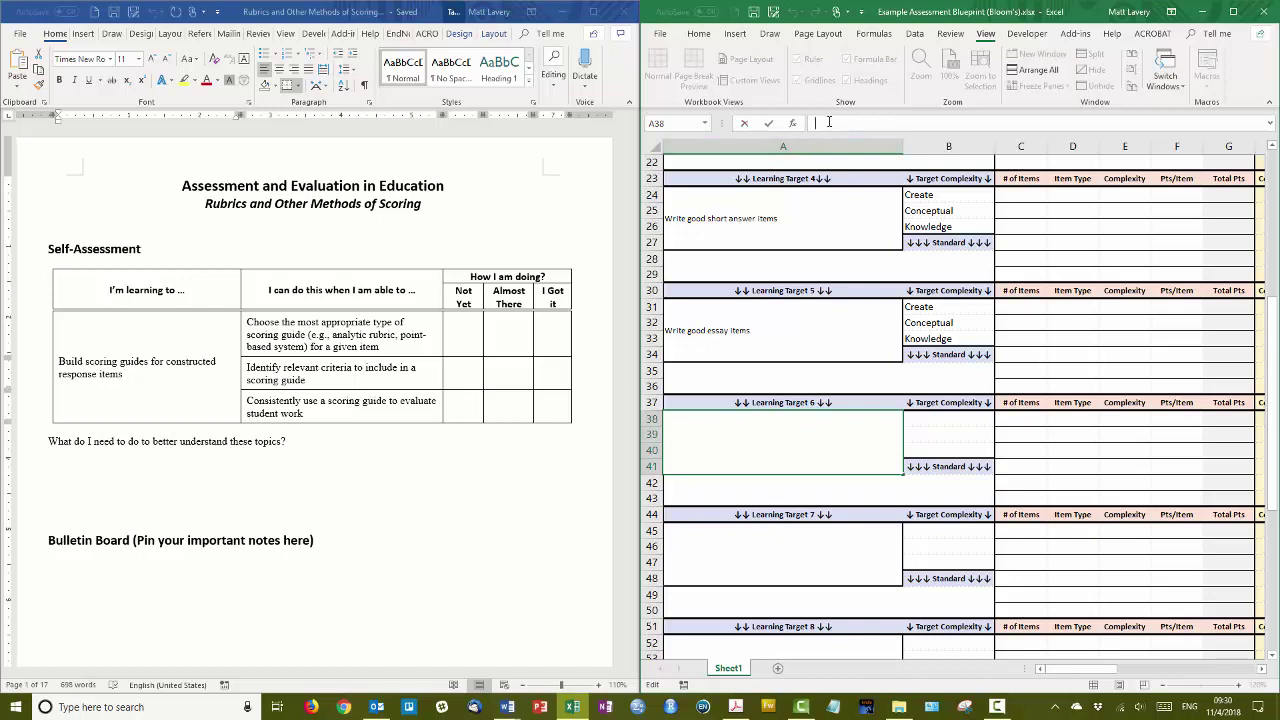
{"action": "right_click", "coordinate": [829, 124]}
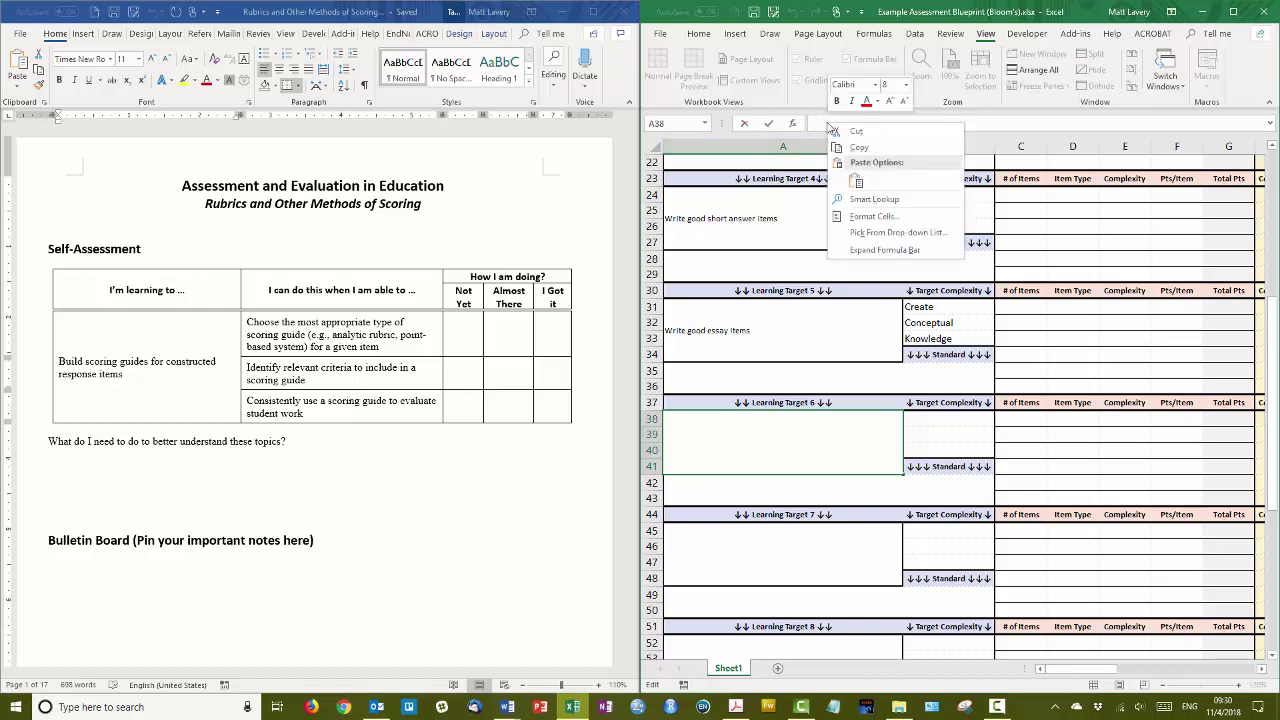
{"action": "left_click", "coordinate": [857, 181]}
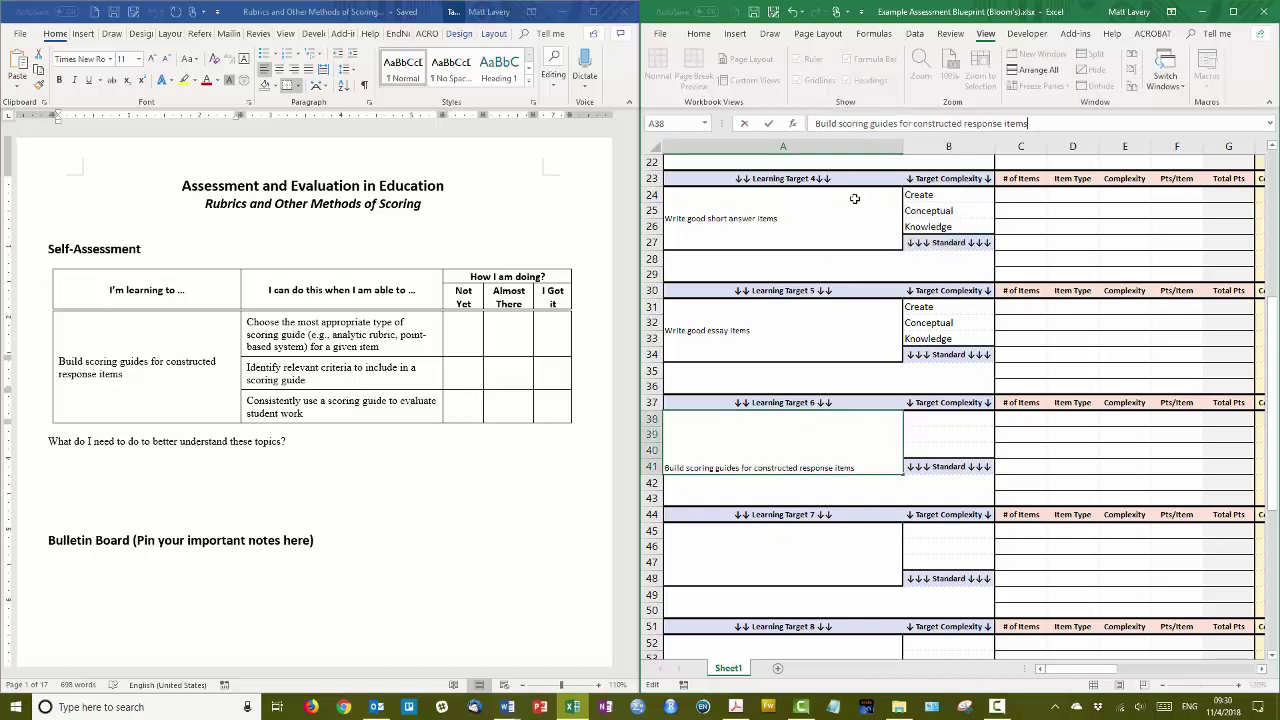
{"action": "left_click", "coordinate": [920, 482]}
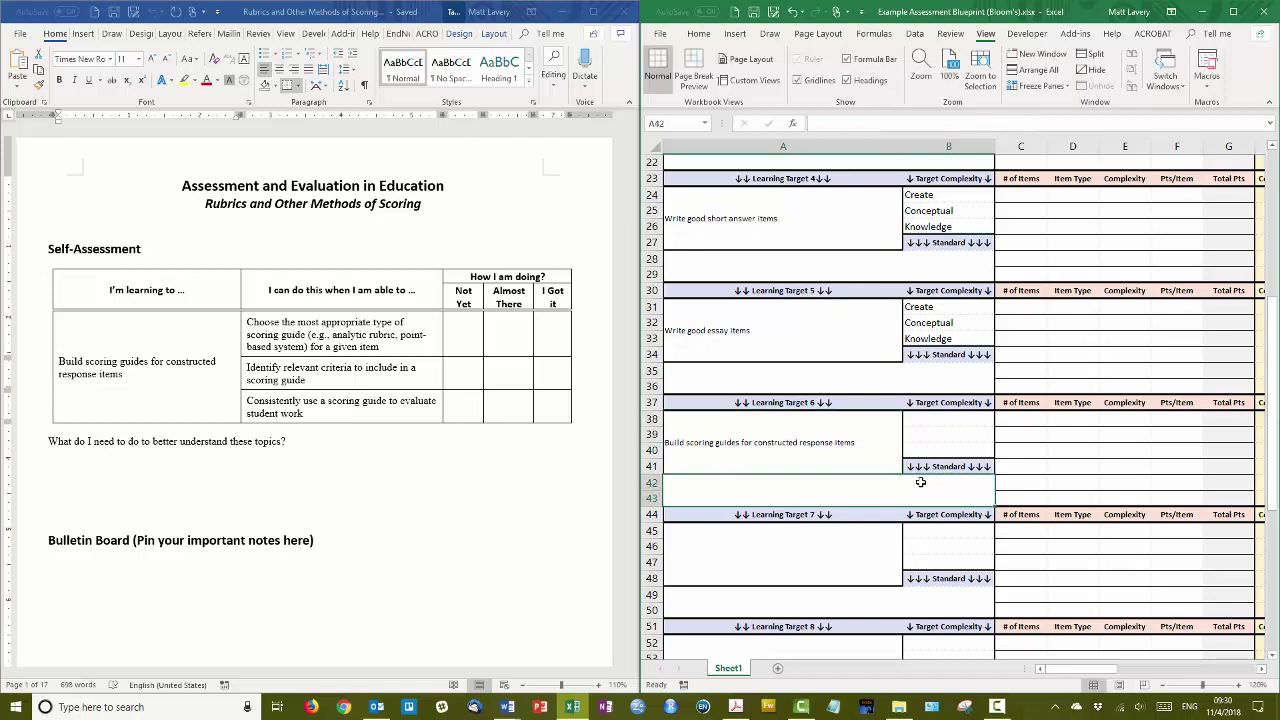
{"action": "left_click", "coordinate": [762, 461]}
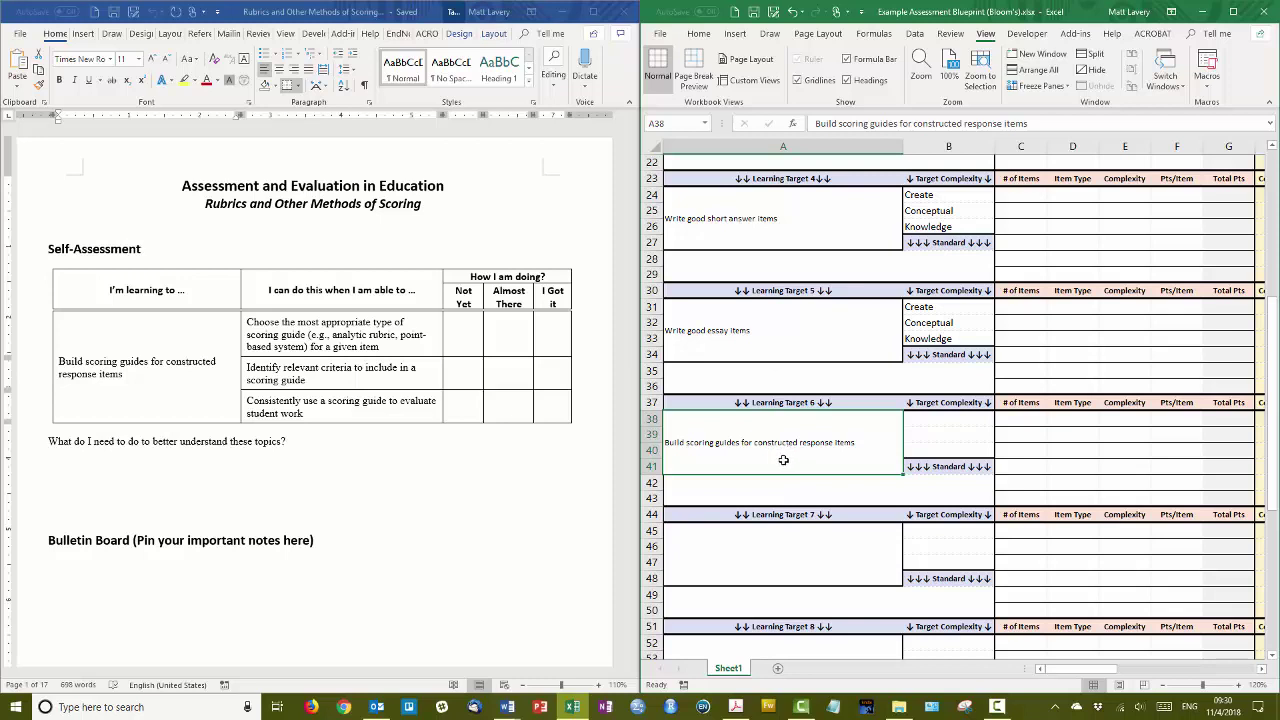
- Set the target complexity of Learning Target 6 to Create with Conceptual knowledge, and select its Standard box
{"action": "left_click", "coordinate": [940, 420]}
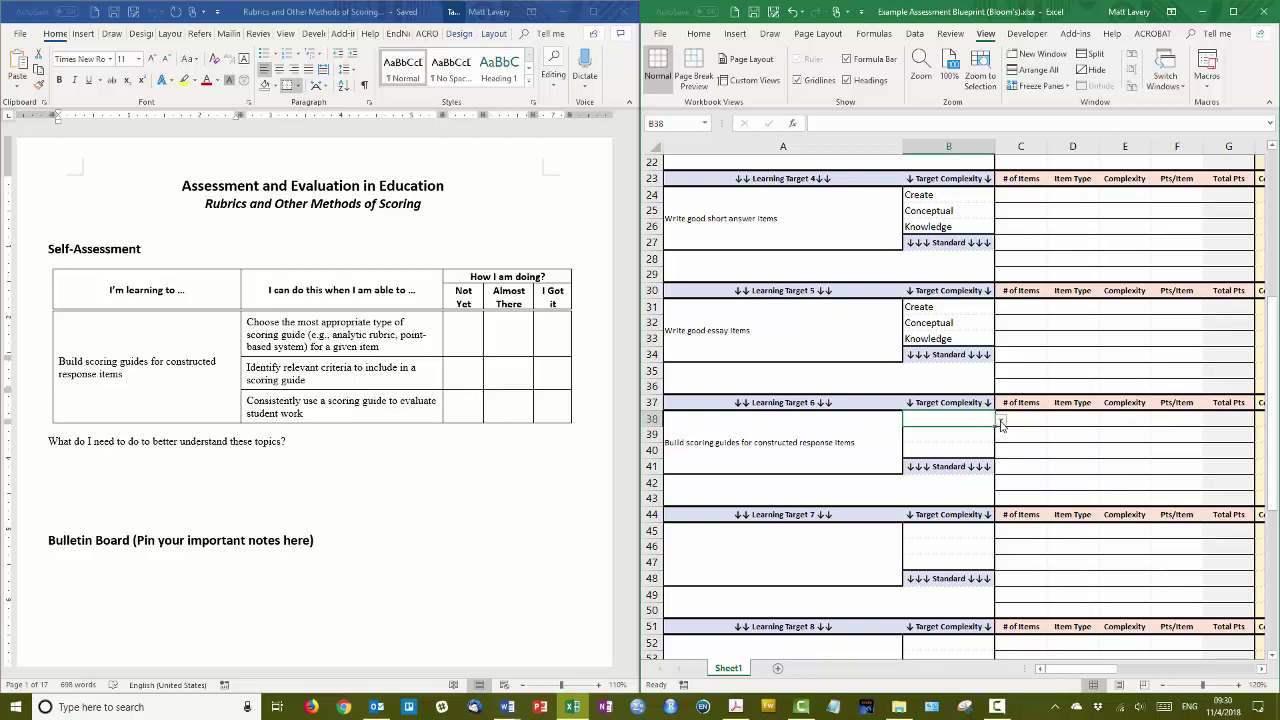
{"action": "left_click", "coordinate": [1000, 421]}
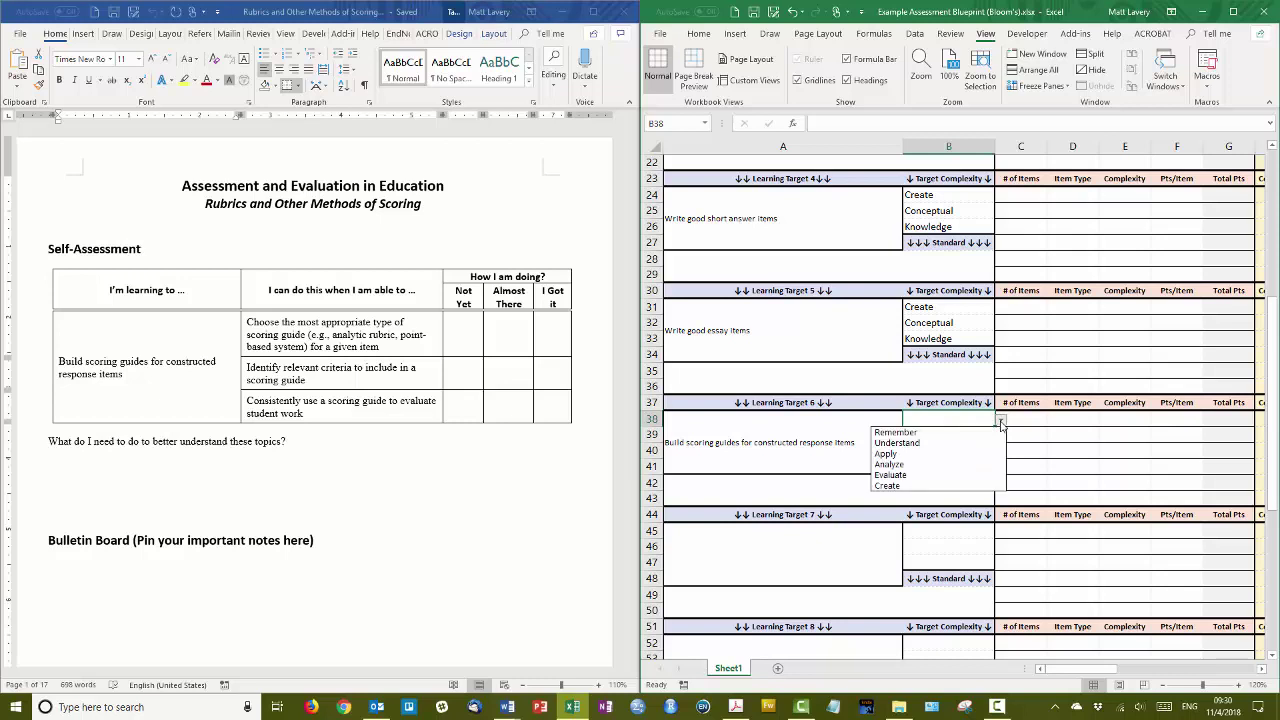
{"action": "left_click", "coordinate": [934, 486]}
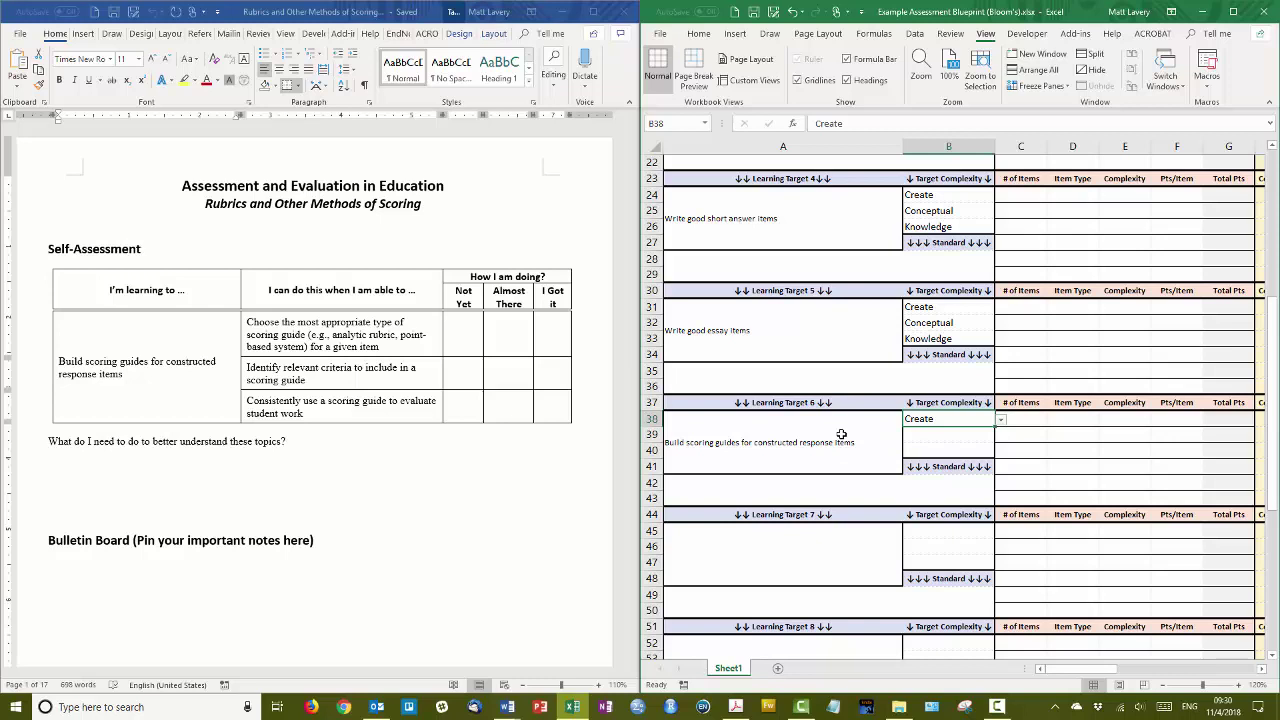
{"action": "left_click", "coordinate": [955, 434]}
{"action": "left_click", "coordinate": [1000, 435]}
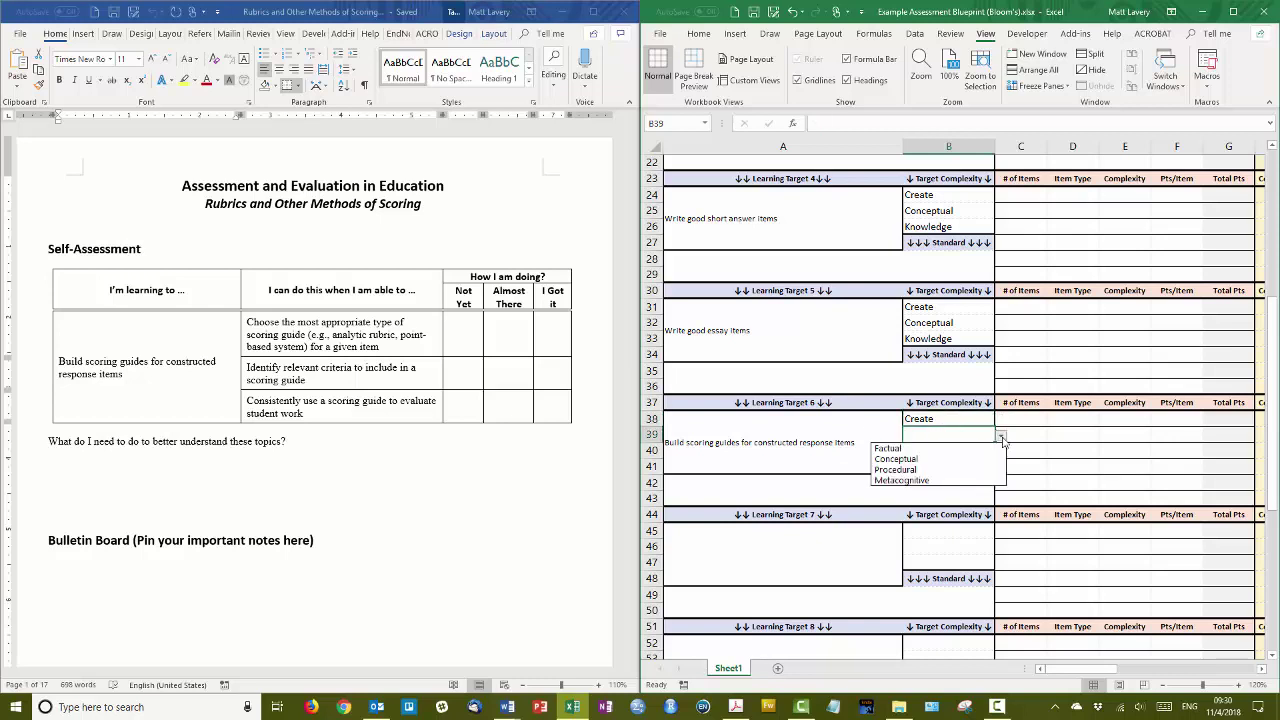
{"action": "left_click", "coordinate": [934, 460]}
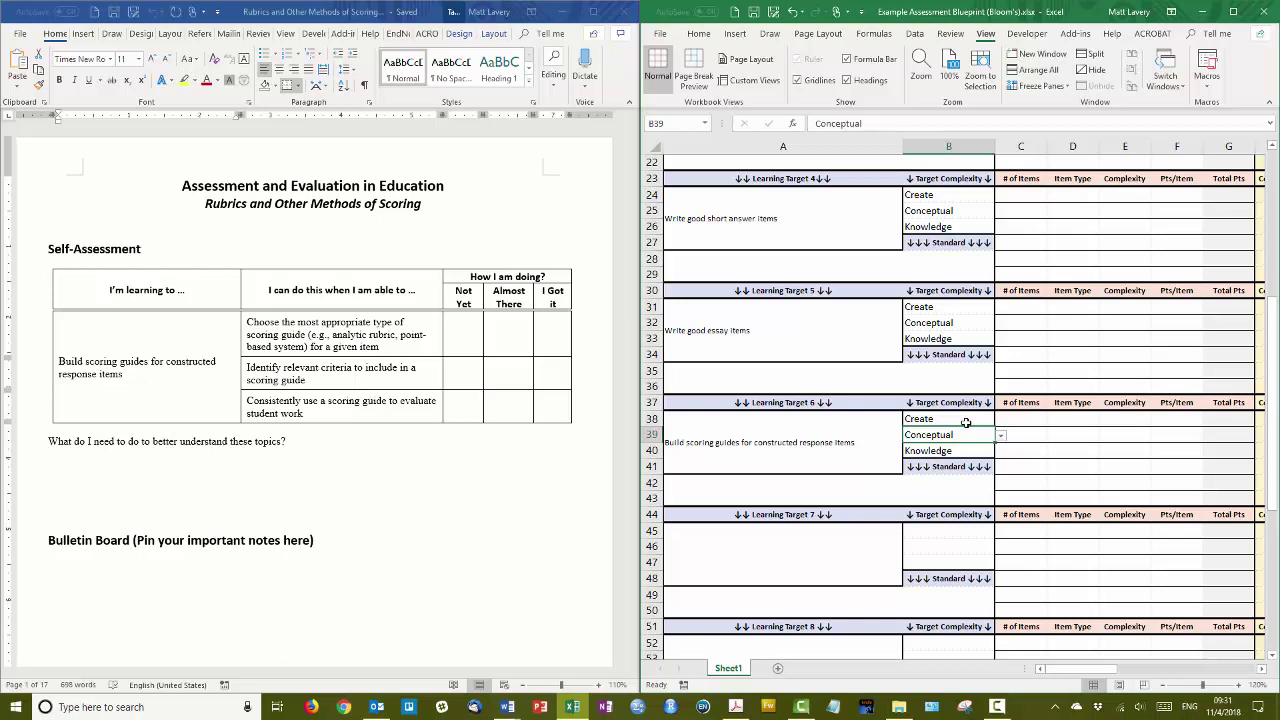
{"action": "left_click", "coordinate": [818, 494]}
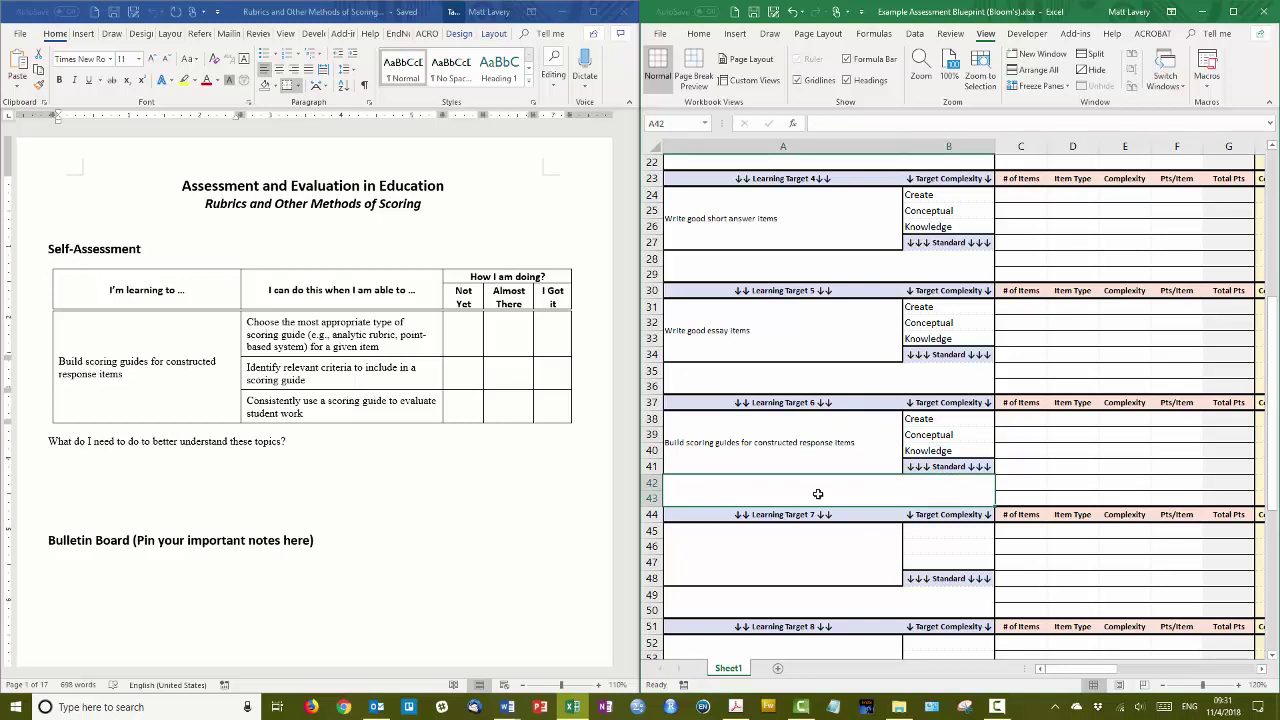
- Maximize the example blueprint workbook and inspect the formula for Learning Target 1's percentage if all targets are equal
{"action": "scroll", "coordinate": [865, 364], "scroll_direction": "up", "scroll_amount": 7}
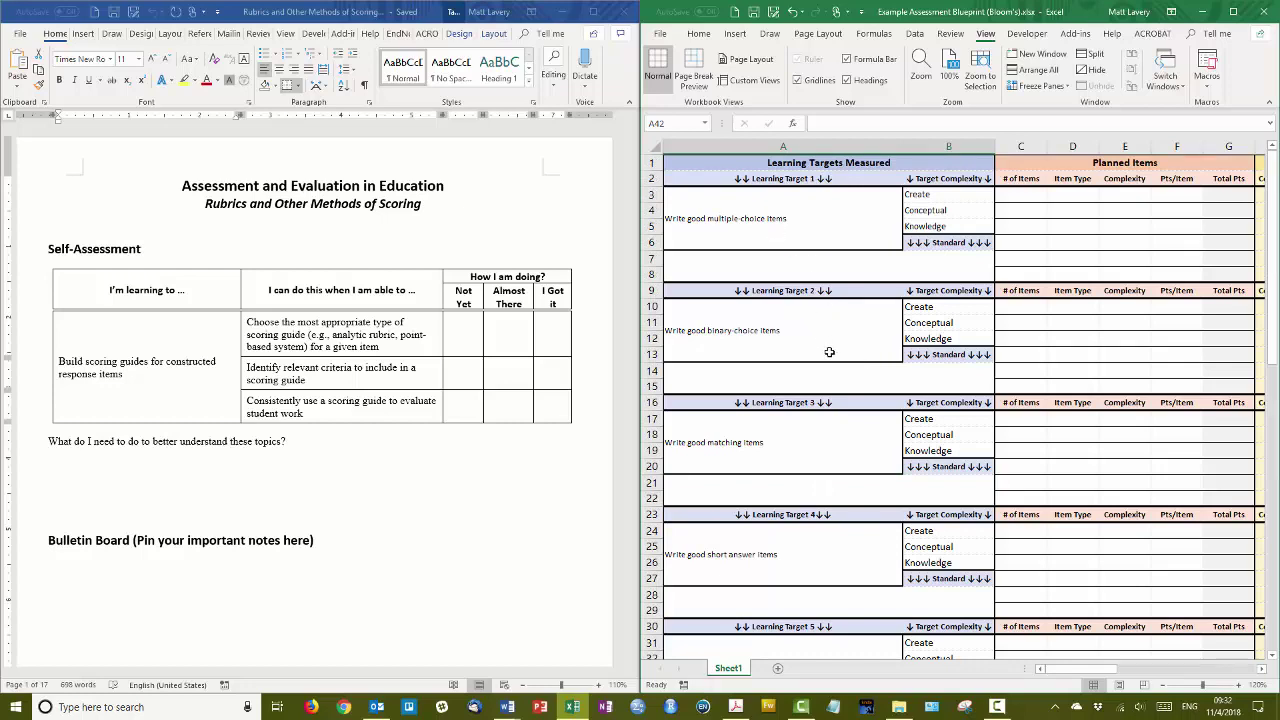
{"action": "scroll", "coordinate": [829, 405], "scroll_direction": "down", "scroll_amount": 7}
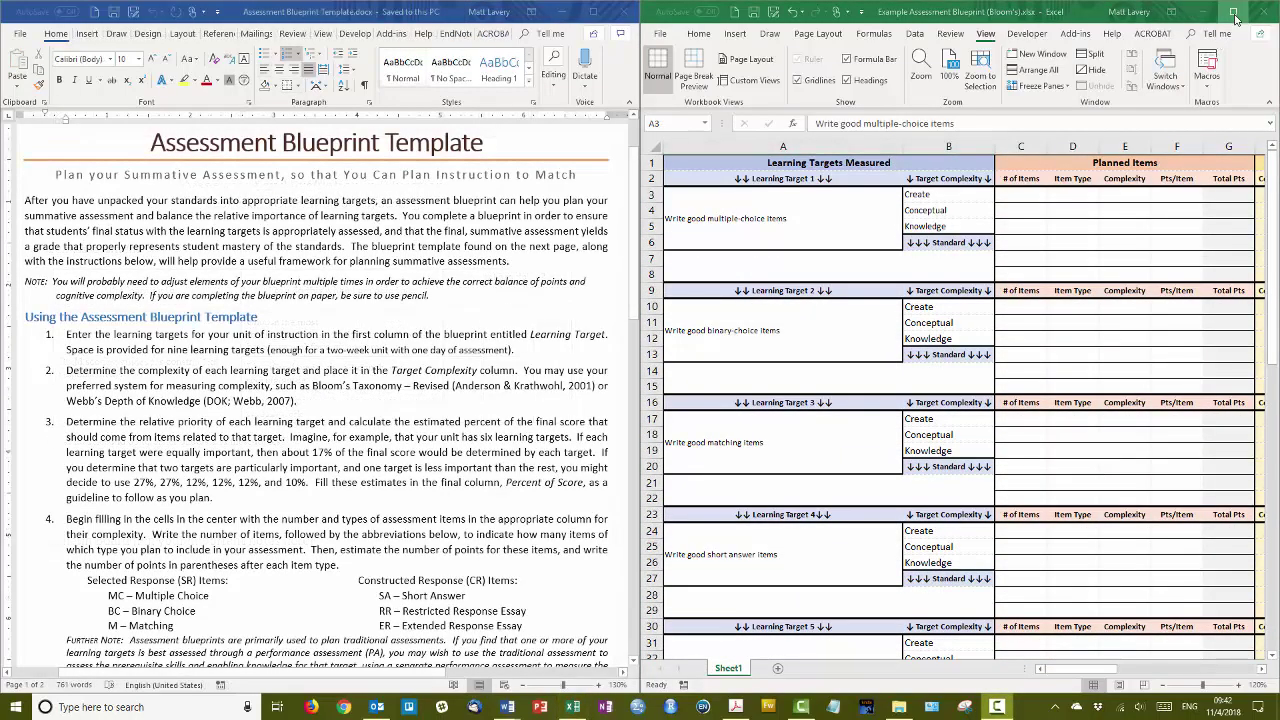
{"action": "left_click", "coordinate": [1235, 18]}
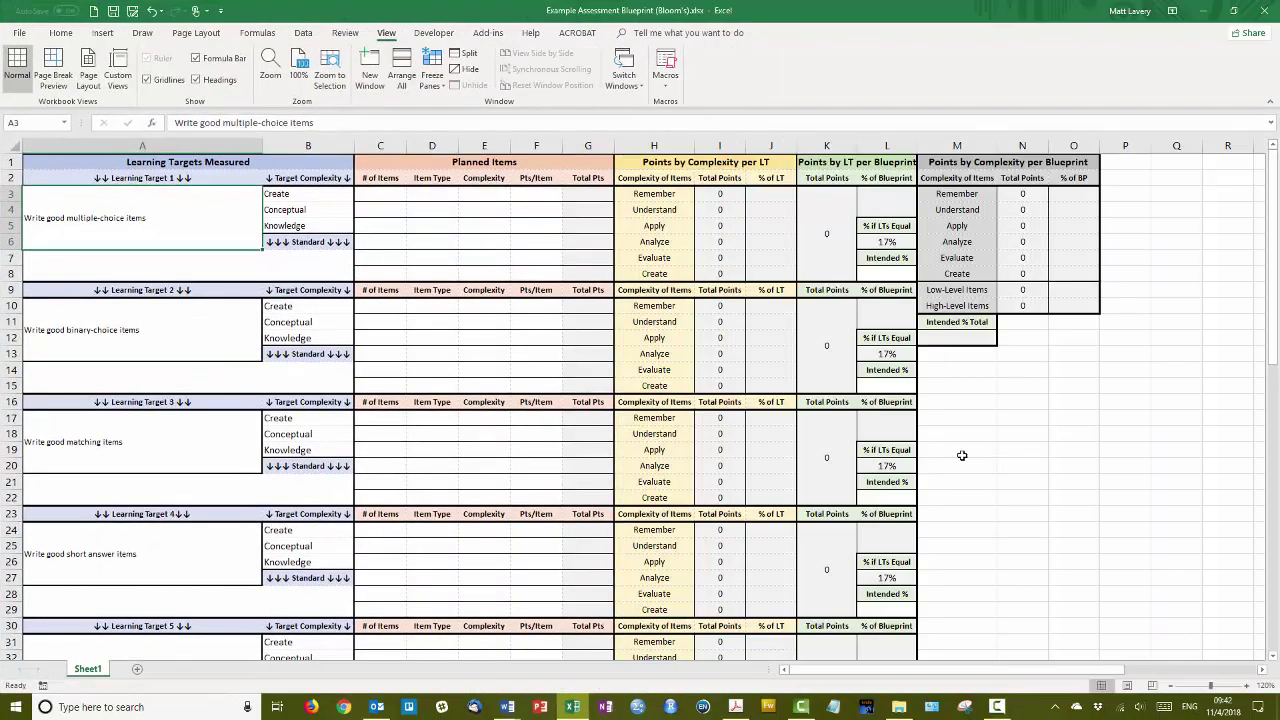
{"action": "left_click", "coordinate": [893, 242]}
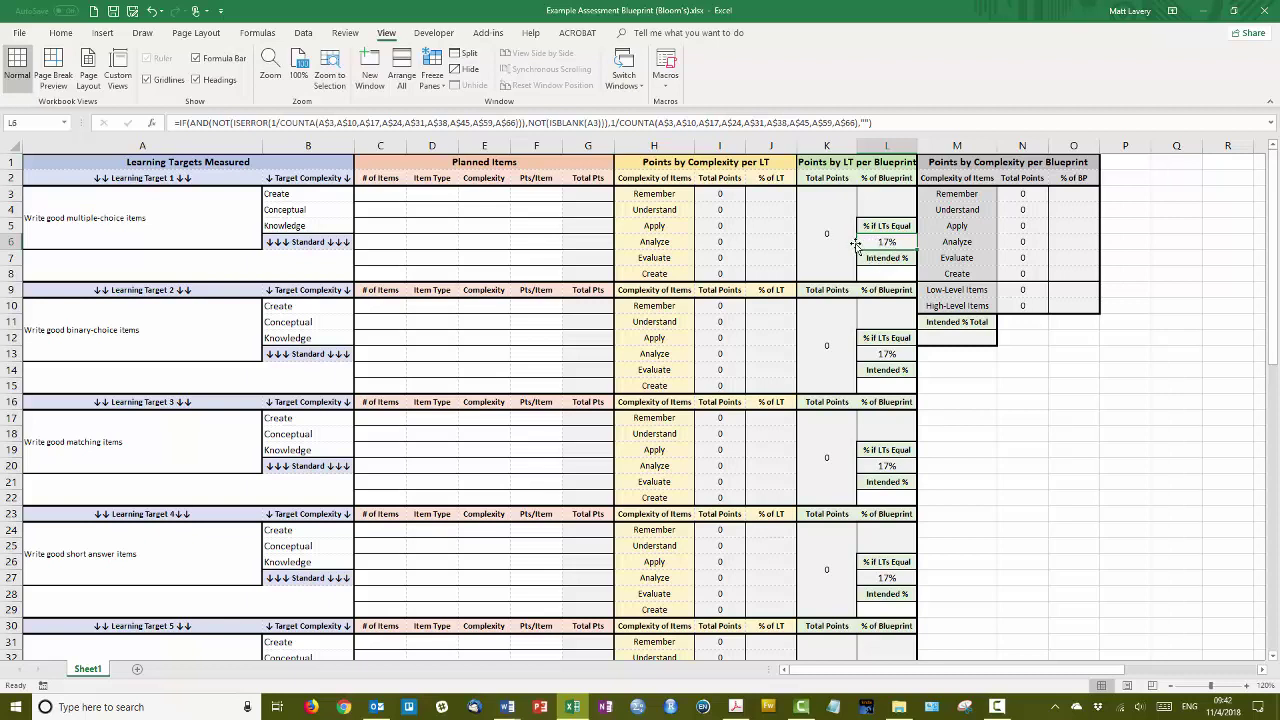
- Switch to the Assessment Blueprint Template document in Word and highlight the 27%, 27% and 10% example weights in instruction 3
{"action": "mouse_move", "coordinate": [507, 707]}
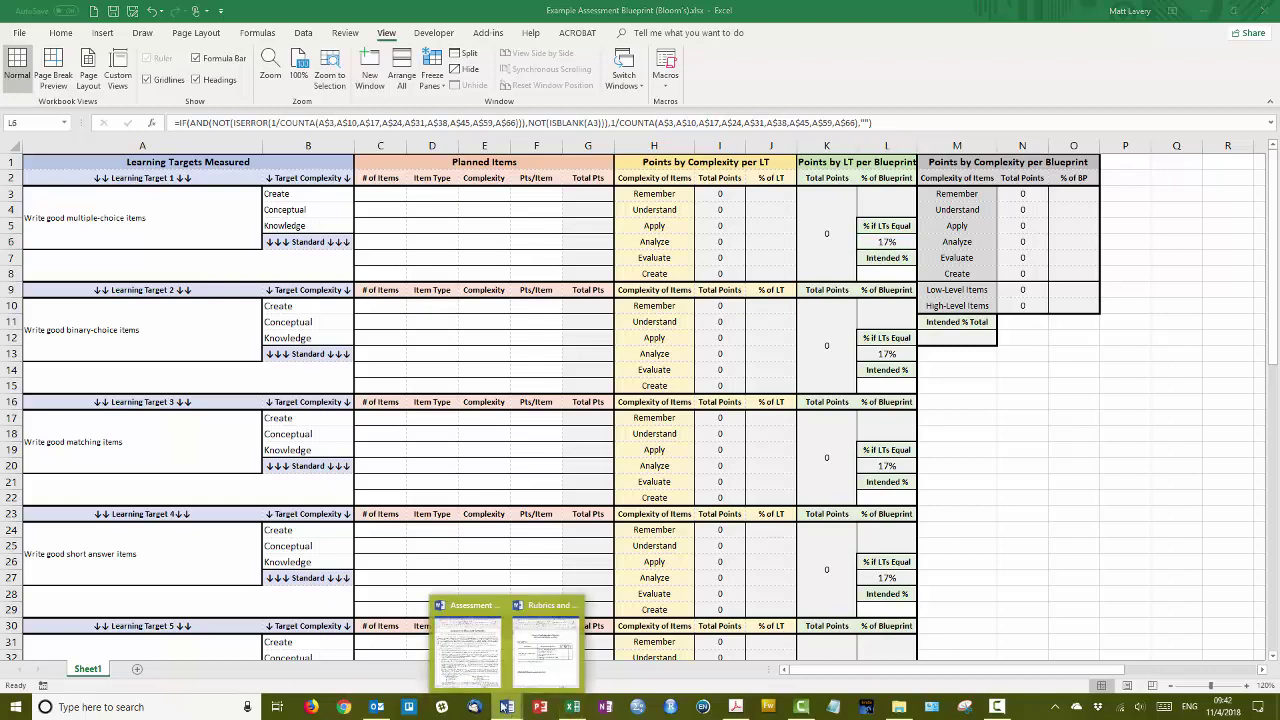
{"action": "left_click", "coordinate": [468, 660]}
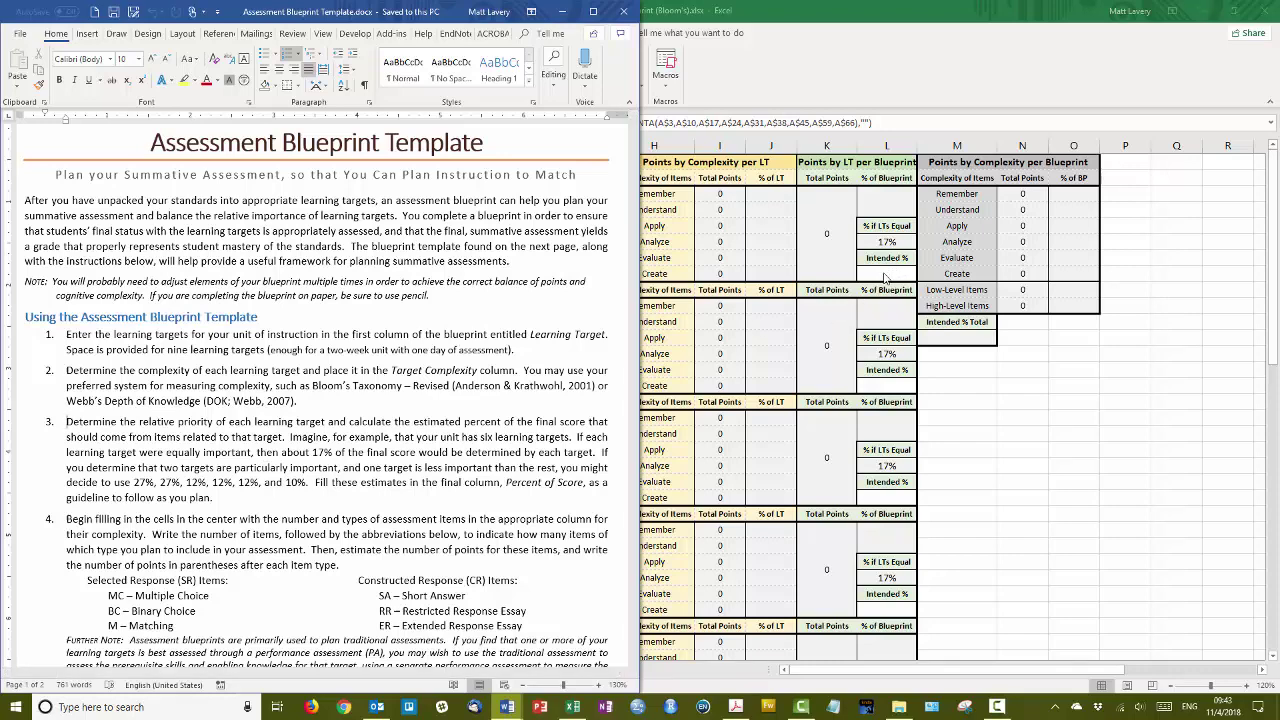
{"action": "left_click_drag", "start_coordinate": [134, 483], "coordinate": [181, 482]}
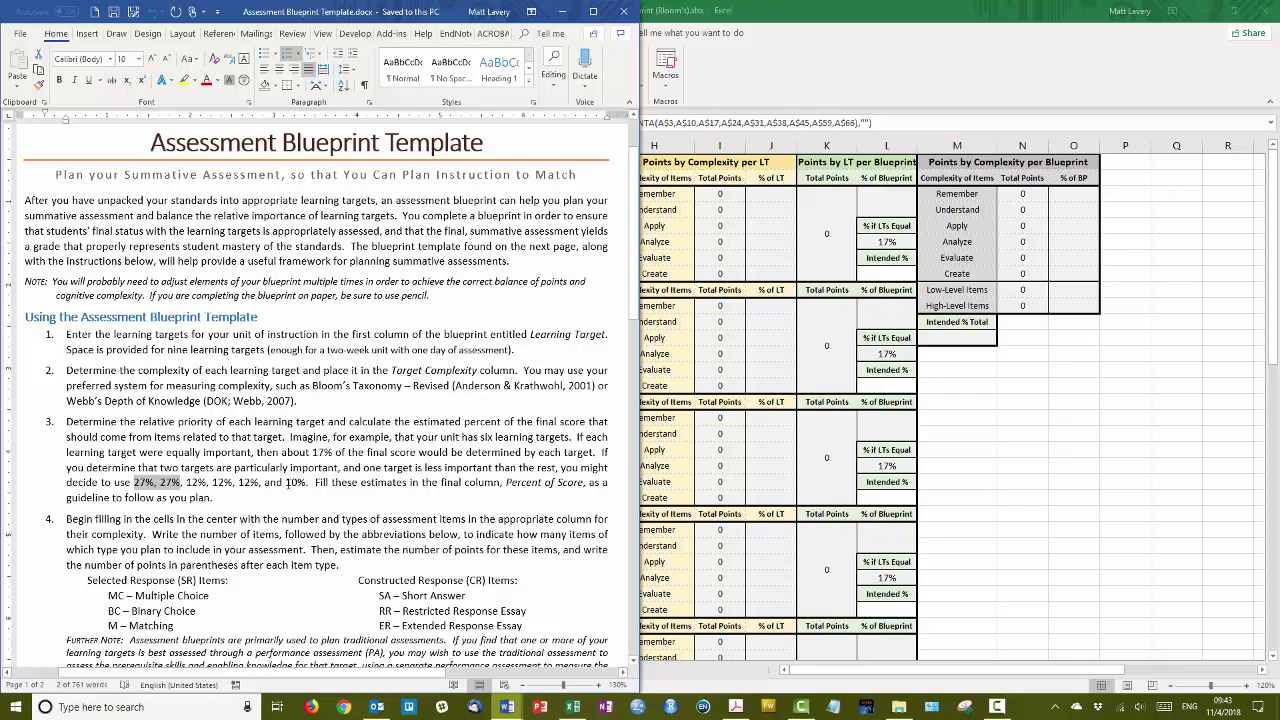
{"action": "left_click_drag", "start_coordinate": [286, 483], "coordinate": [308, 485]}
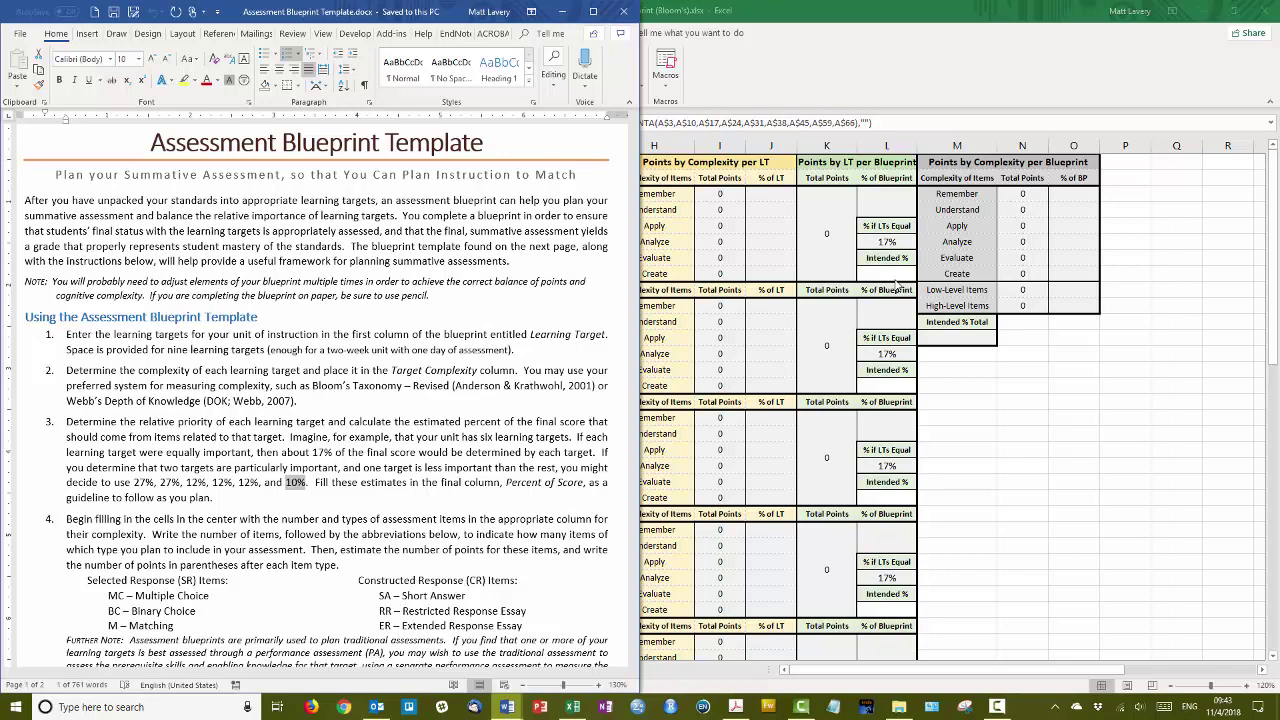
- Switch back to the example blueprint workbook in Excel and set the Intended % of Learning Targets 1 and 2 to 27% each
{"action": "key", "text": "alt+Tab"}
{"action": "left_click", "coordinate": [888, 273]}
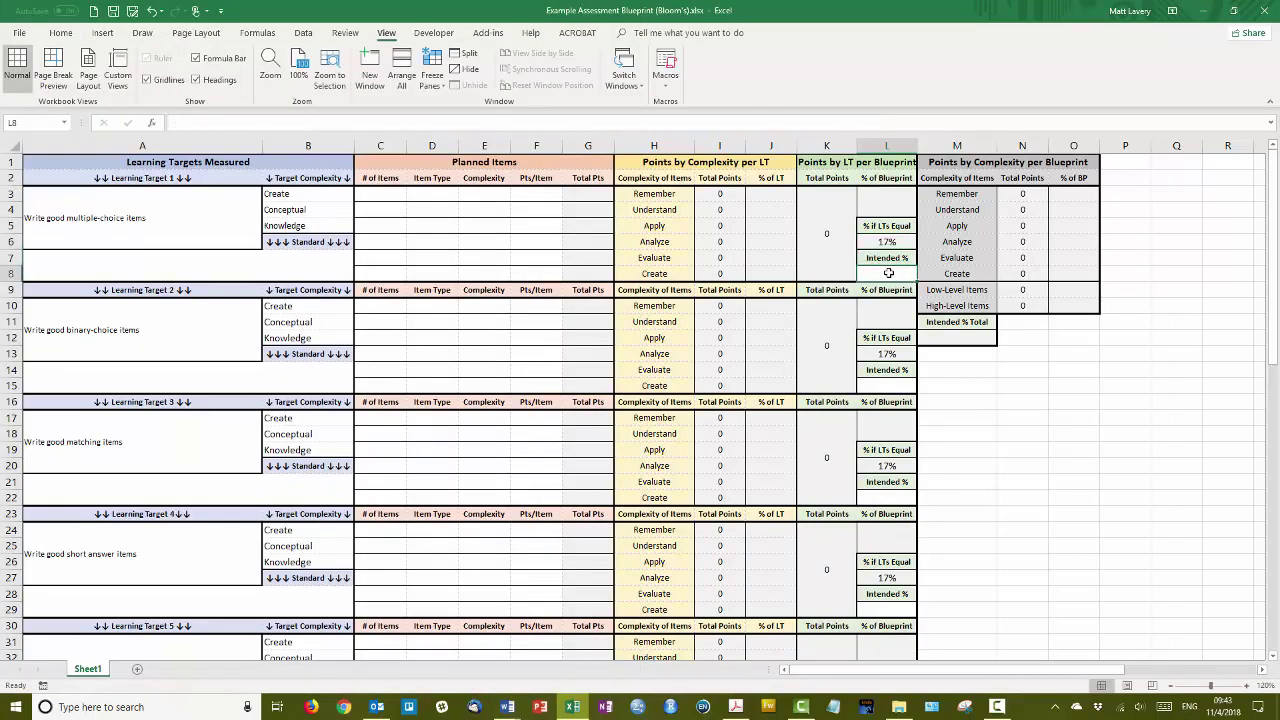
{"action": "type", "text": "27%"}
{"action": "key", "text": "Return"}
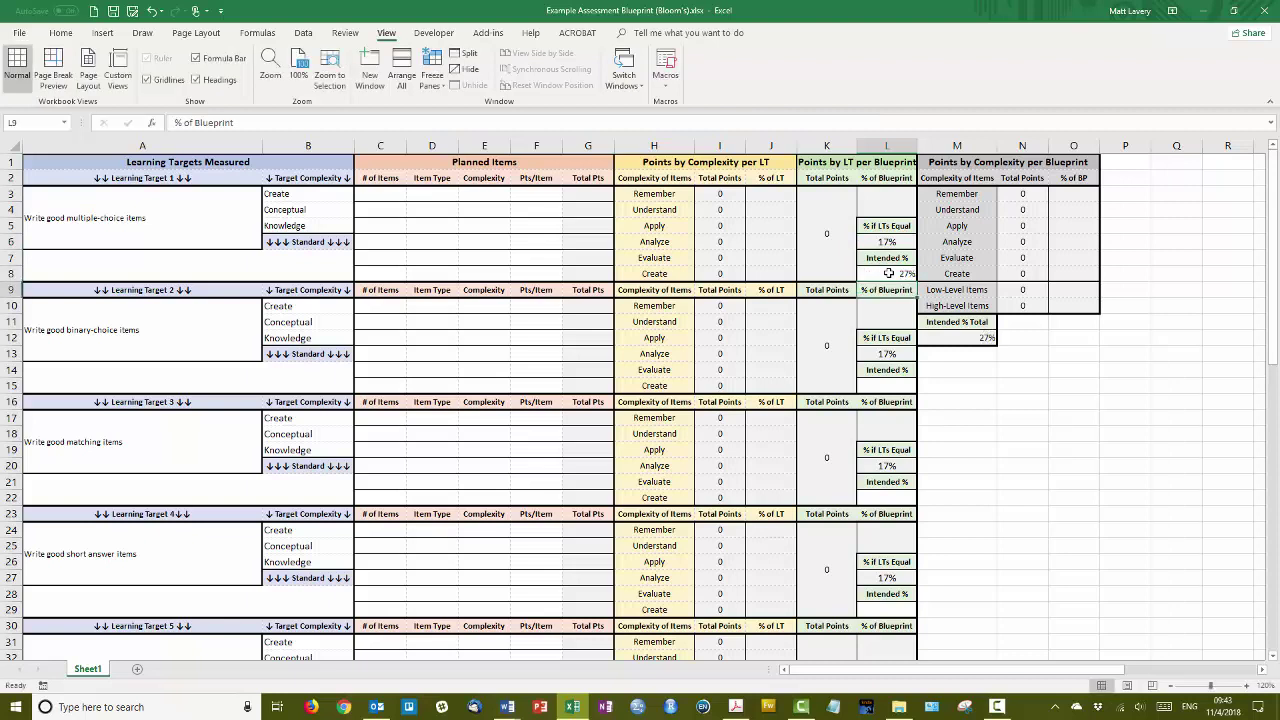
{"action": "left_click", "coordinate": [963, 338]}
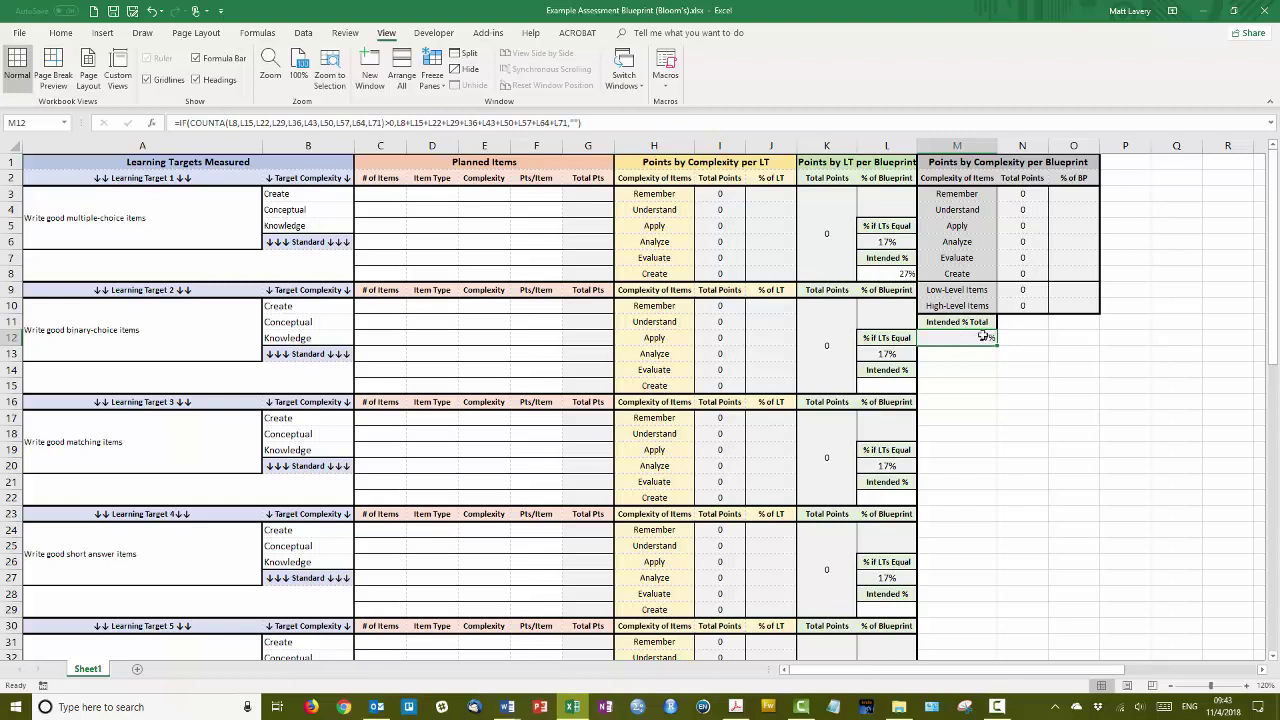
{"action": "left_click", "coordinate": [899, 384]}
{"action": "key", "text": "Return"}
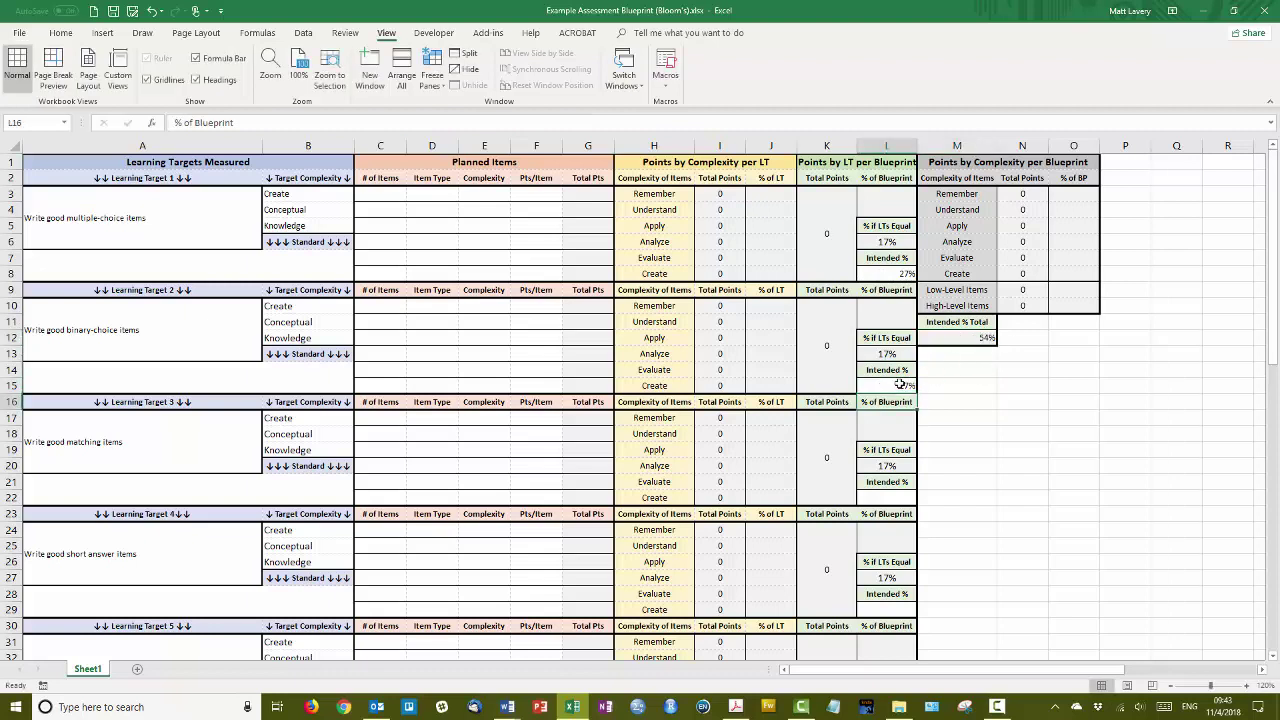
- Set the Intended % of Learning Targets 3 and 4 to 12% each
{"action": "left_click", "coordinate": [895, 497]}
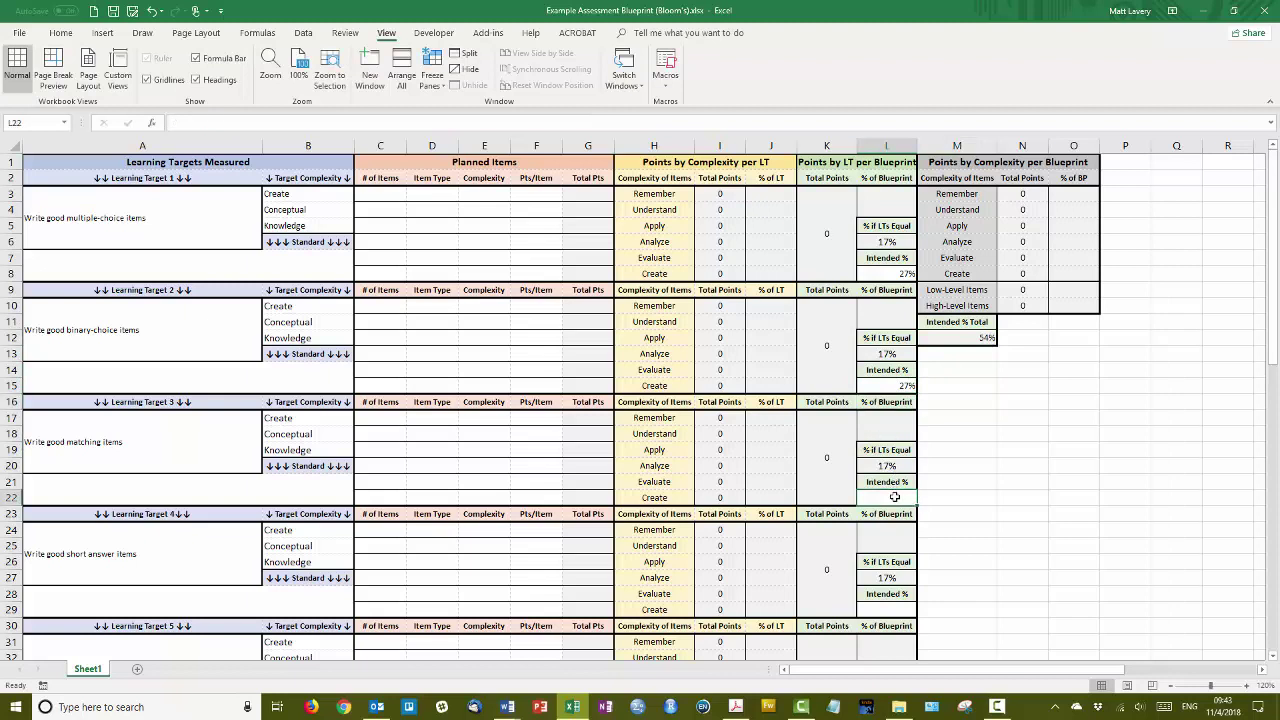
{"action": "type", "text": "12%"}
{"action": "left_click", "coordinate": [897, 612]}
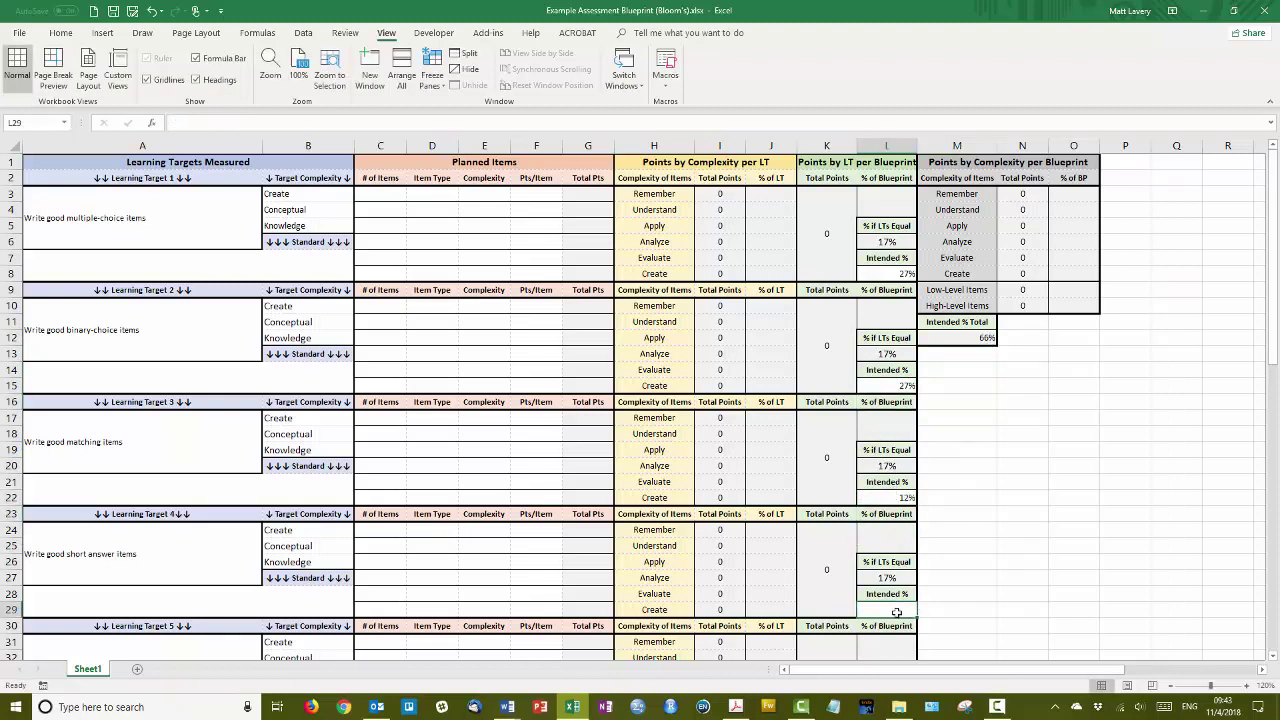
{"action": "type", "text": "12%"}
{"action": "key", "text": "Return"}
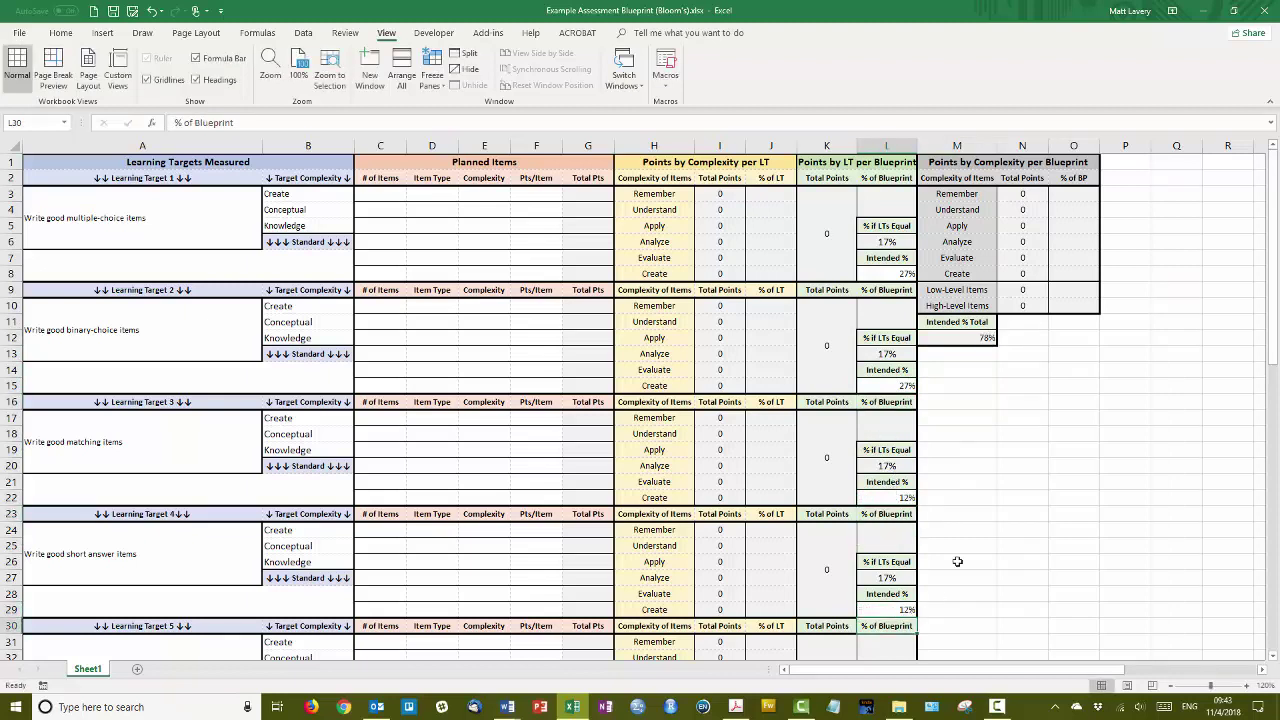
- Set the Intended % of Learning Target 5 to 12% and of Learning Target 6 to 10%
{"action": "scroll", "coordinate": [986, 516], "scroll_direction": "down", "scroll_amount": 3}
{"action": "scroll", "coordinate": [986, 516], "scroll_direction": "down", "scroll_amount": 1}
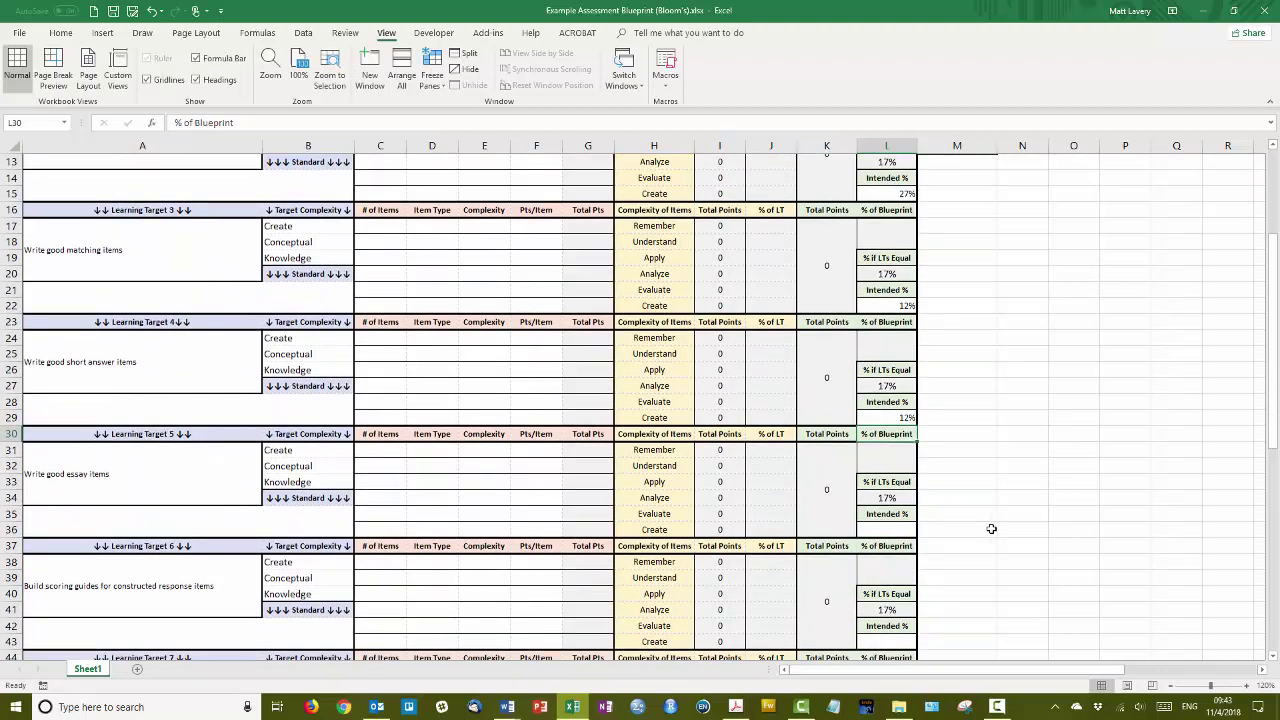
{"action": "left_click", "coordinate": [895, 529]}
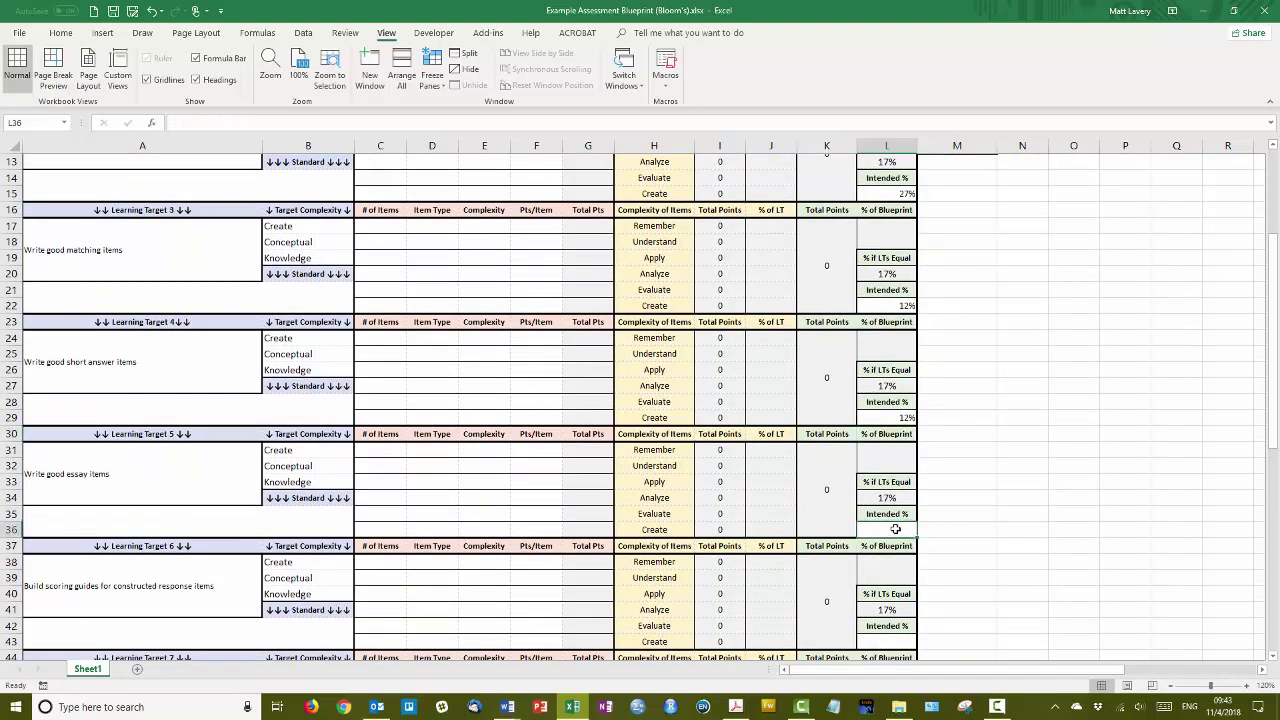
{"action": "type", "text": "12%"}
{"action": "key", "text": "Return"}
{"action": "left_click", "coordinate": [900, 642]}
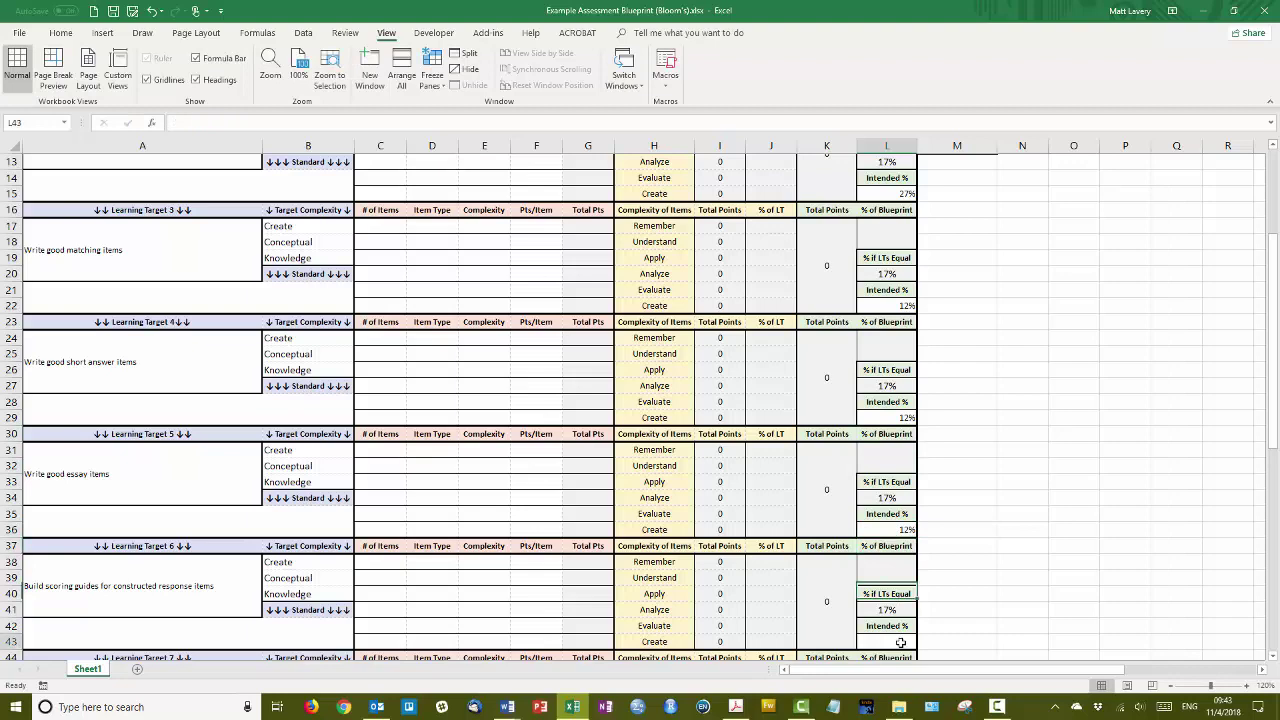
{"action": "type", "text": "10%"}
{"action": "key", "text": "Return"}
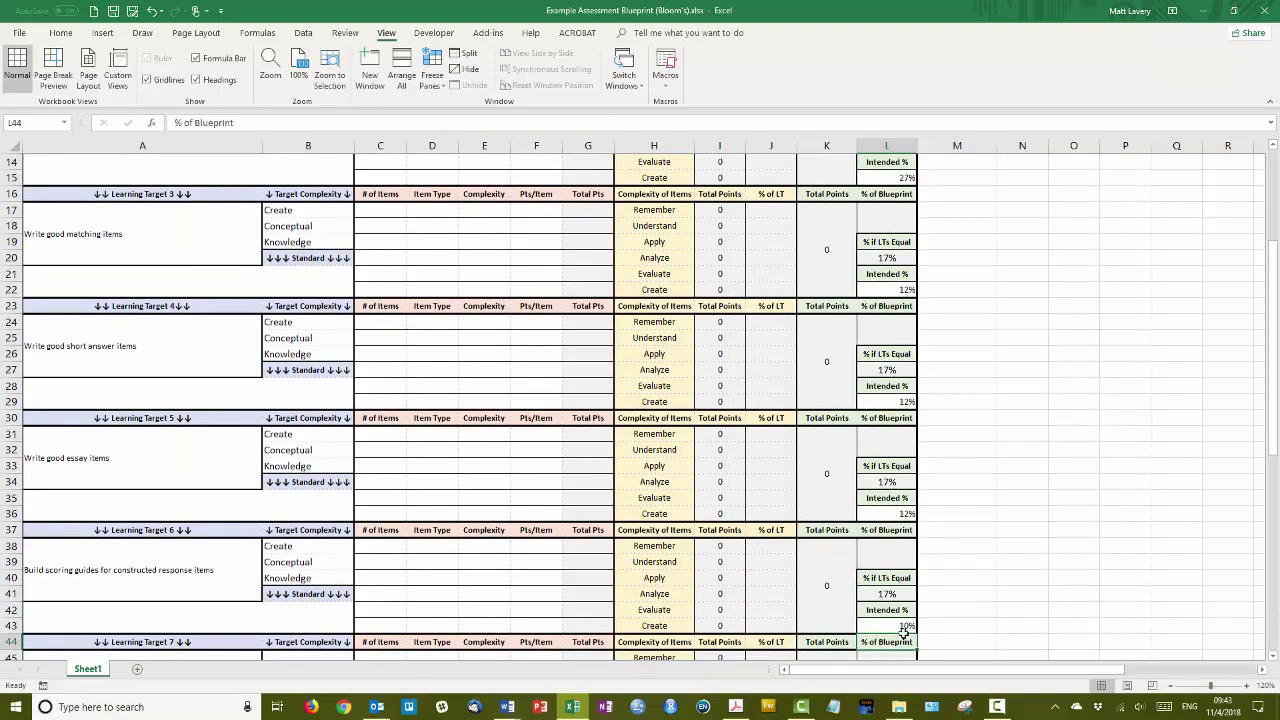
- Set Learning Target 1's Intended % to 30%, checking the Intended % Total before and after the change
{"action": "scroll", "coordinate": [1044, 384], "scroll_direction": "up", "scroll_amount": 5}
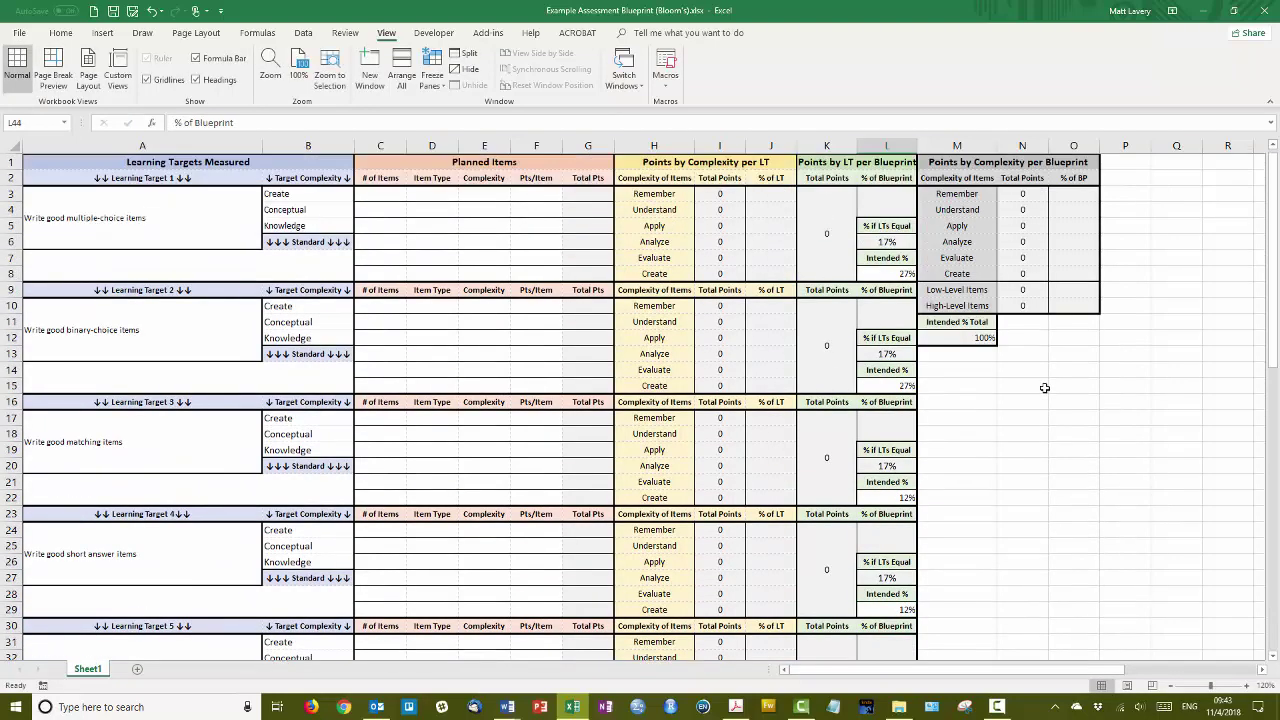
{"action": "left_click", "coordinate": [980, 338]}
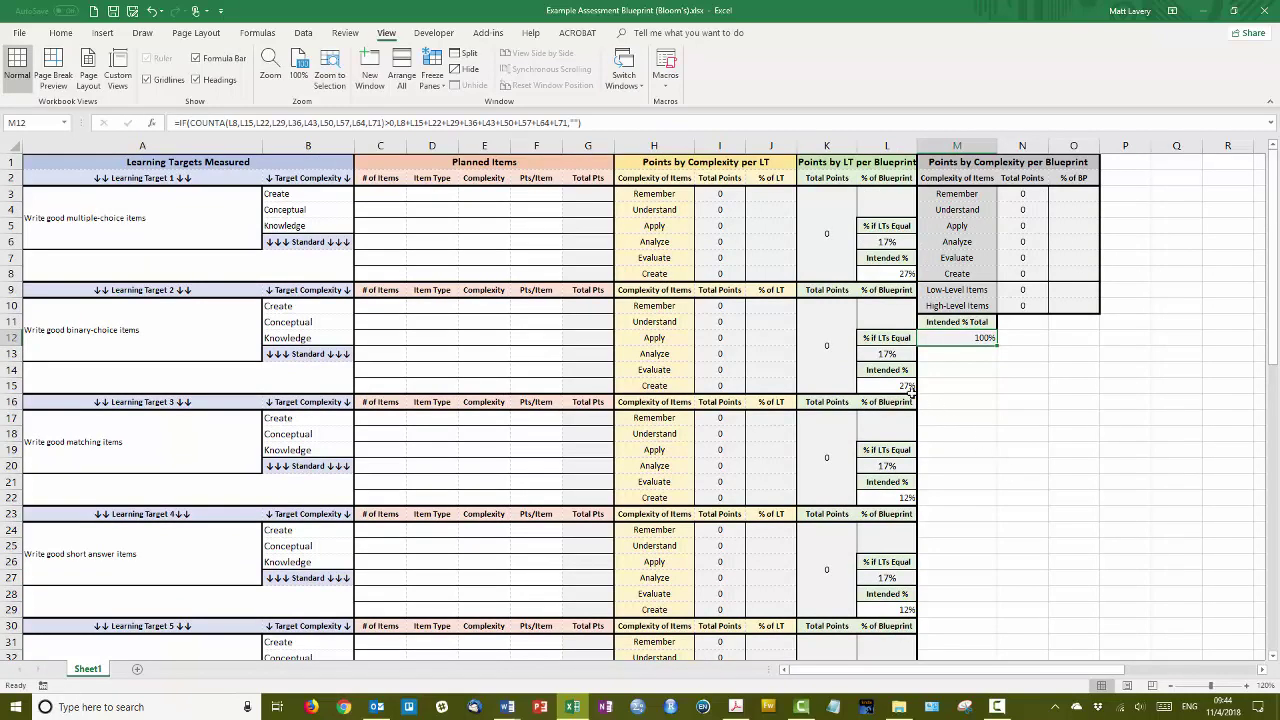
{"action": "left_click", "coordinate": [897, 268]}
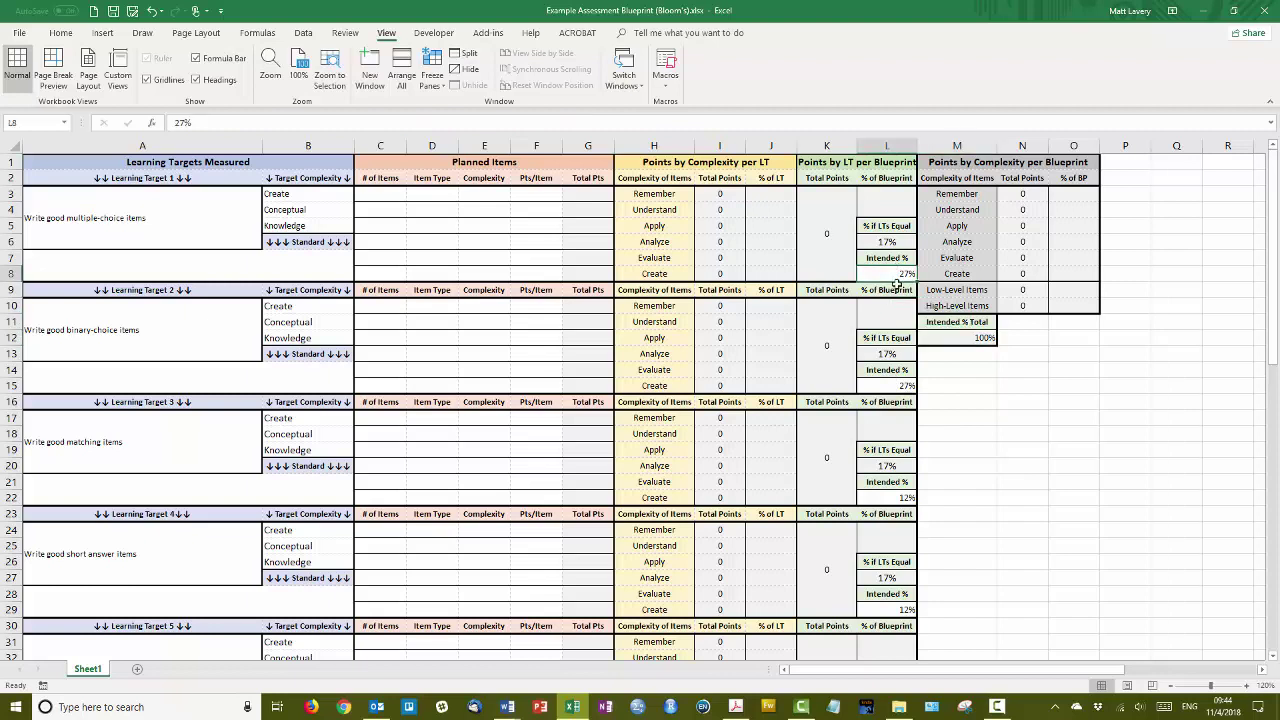
{"action": "type", "text": "30"}
{"action": "key", "text": "Return"}
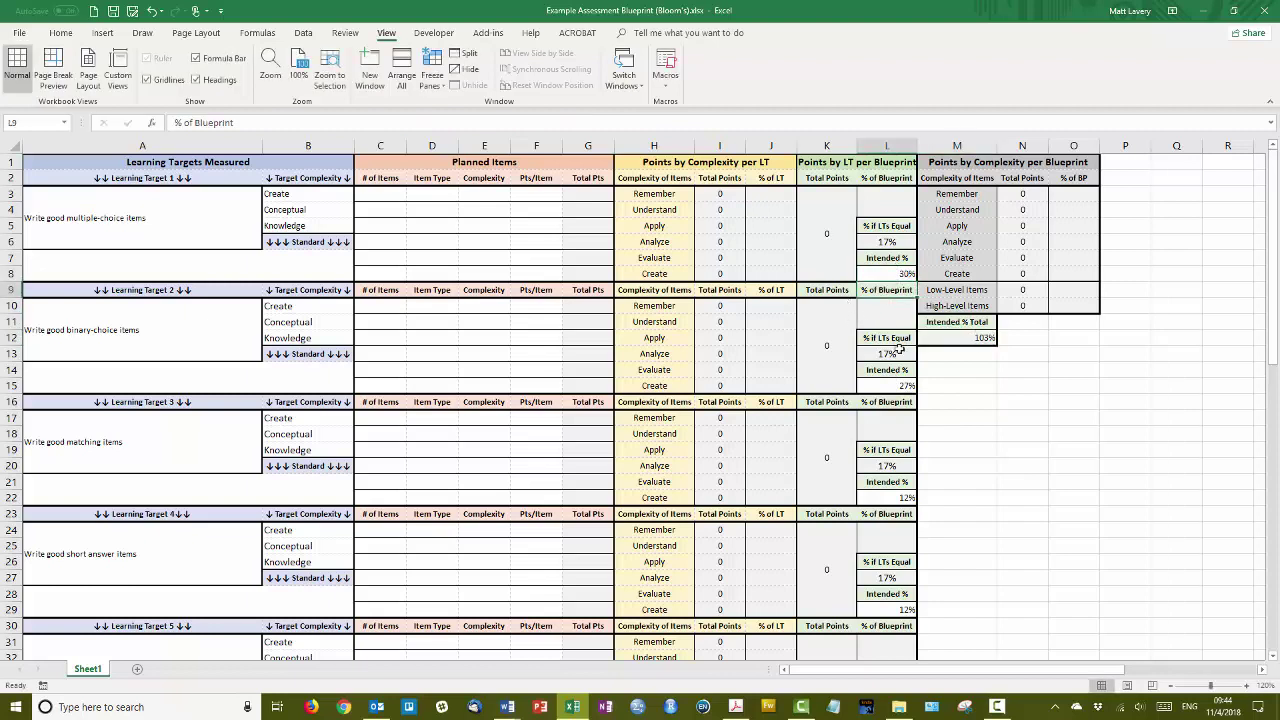
{"action": "left_click", "coordinate": [969, 340]}
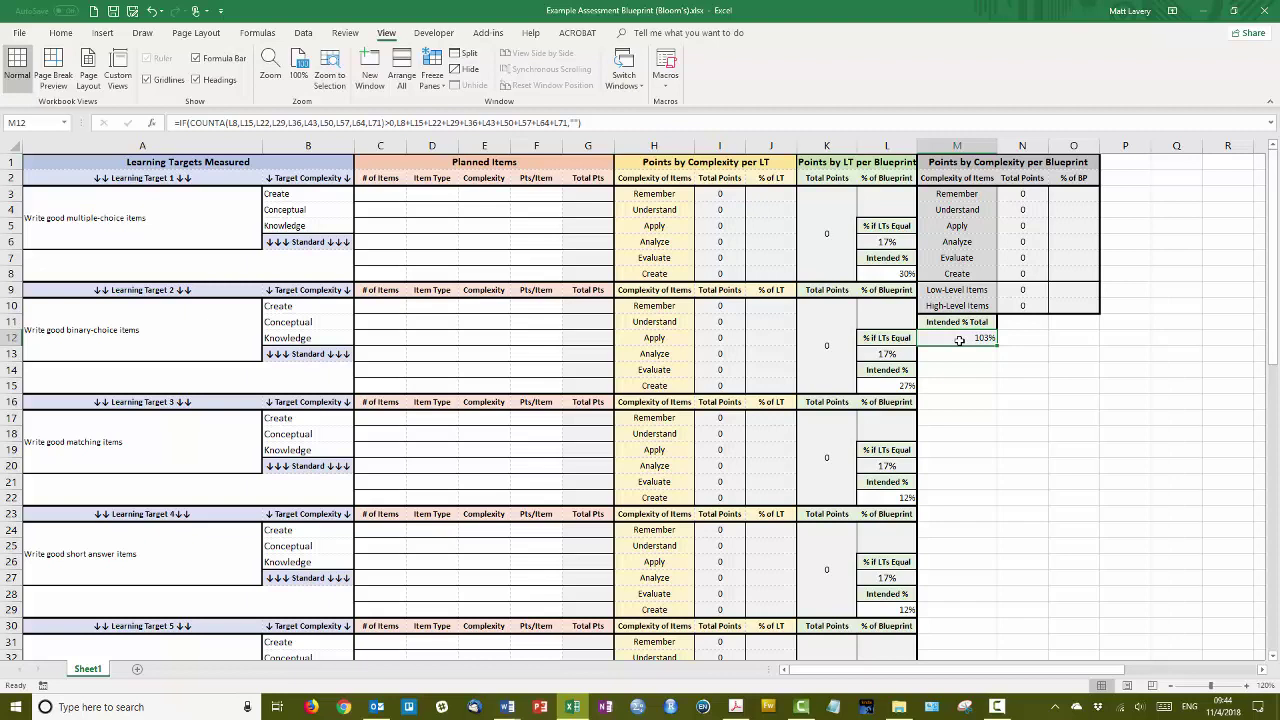
- Clear the Intended % values of Learning Targets 1 through 6
{"action": "left_click", "coordinate": [897, 272]}
{"action": "key", "text": "Delete"}
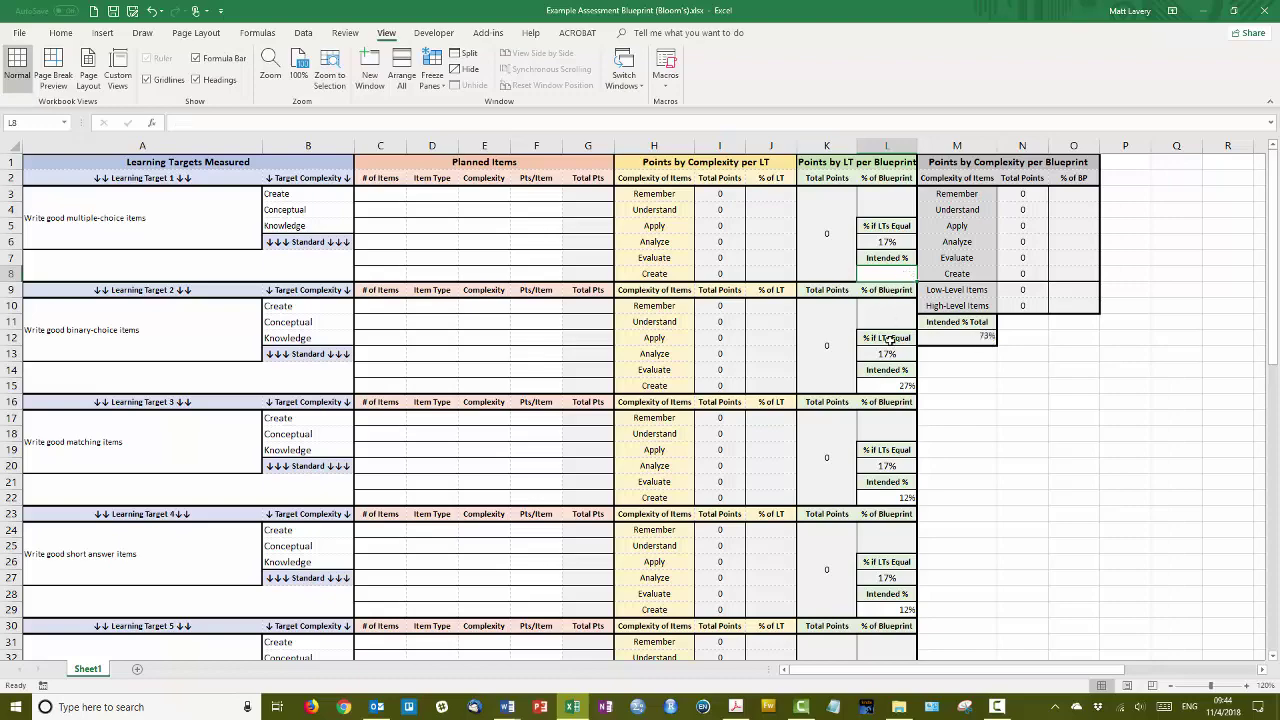
{"action": "left_click", "coordinate": [884, 385]}
{"action": "key", "text": "Delete"}
{"action": "left_click", "coordinate": [897, 497]}
{"action": "key", "text": "Delete"}
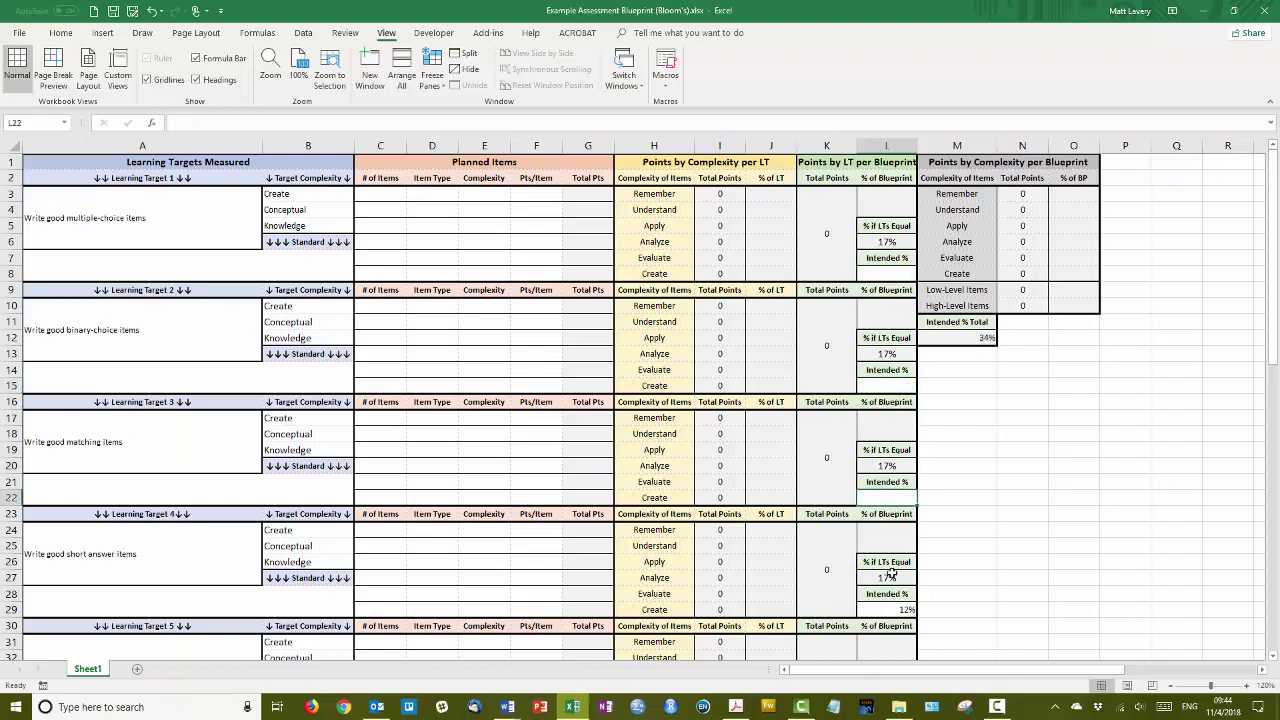
{"action": "left_click", "coordinate": [887, 609]}
{"action": "key", "text": "Delete"}
{"action": "scroll", "coordinate": [959, 542], "scroll_direction": "down", "scroll_amount": 6}
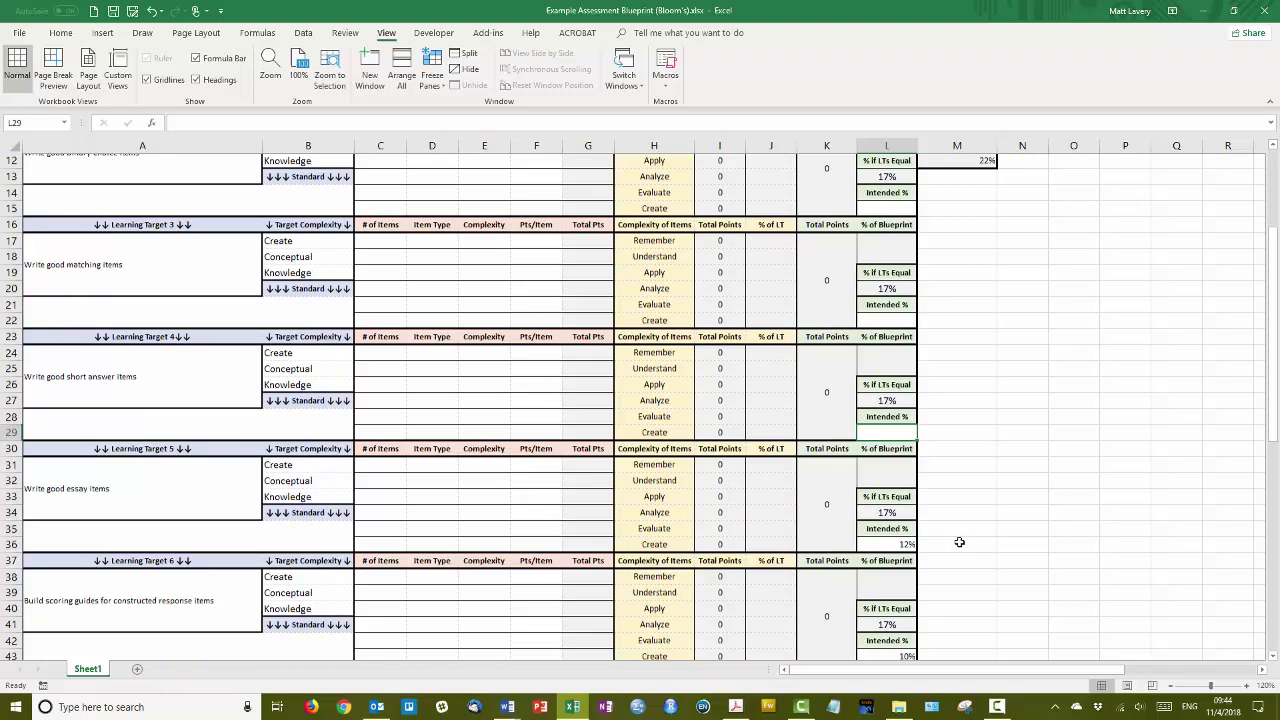
{"action": "left_click", "coordinate": [885, 433]}
{"action": "key", "text": "Delete"}
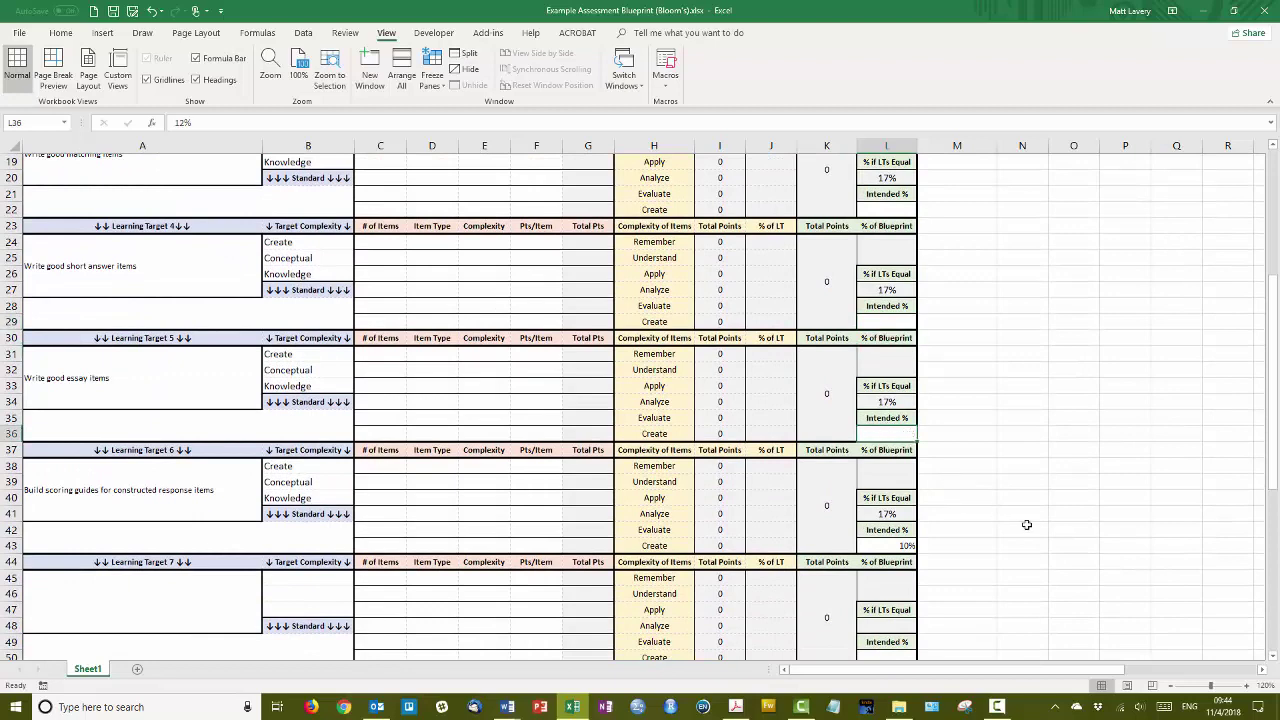
{"action": "left_click", "coordinate": [872, 543]}
{"action": "key", "text": "Delete"}
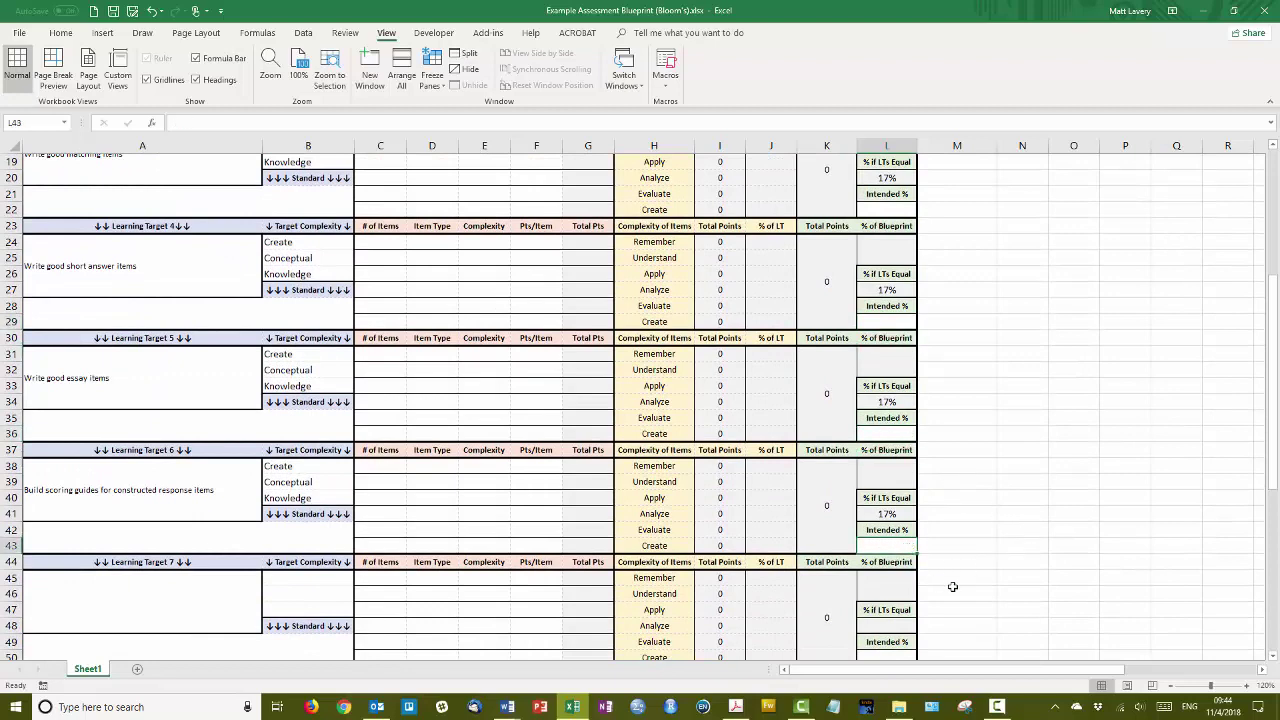
- Inspect the formula in Learning Target 1's % of Blueprint cell
{"action": "scroll", "coordinate": [963, 585], "scroll_direction": "down", "scroll_amount": 3}
{"action": "scroll", "coordinate": [962, 584], "scroll_direction": "up", "scroll_amount": 9}
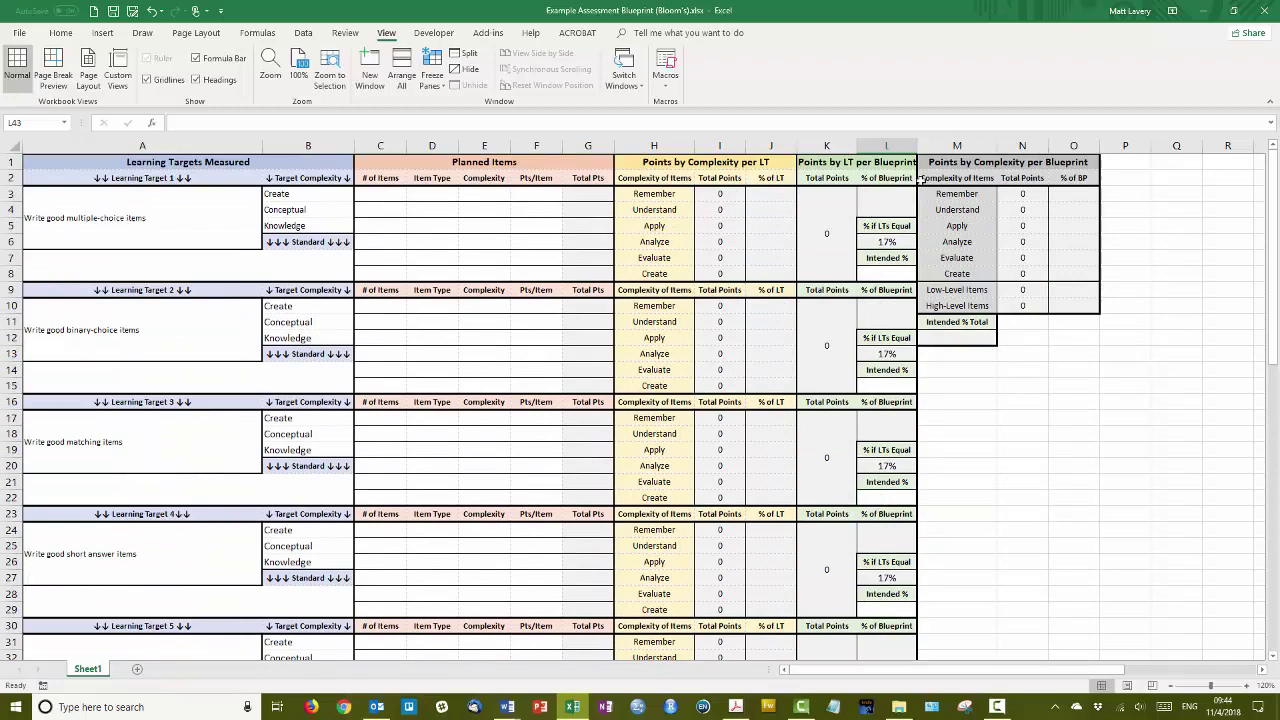
{"action": "left_click", "coordinate": [888, 202]}
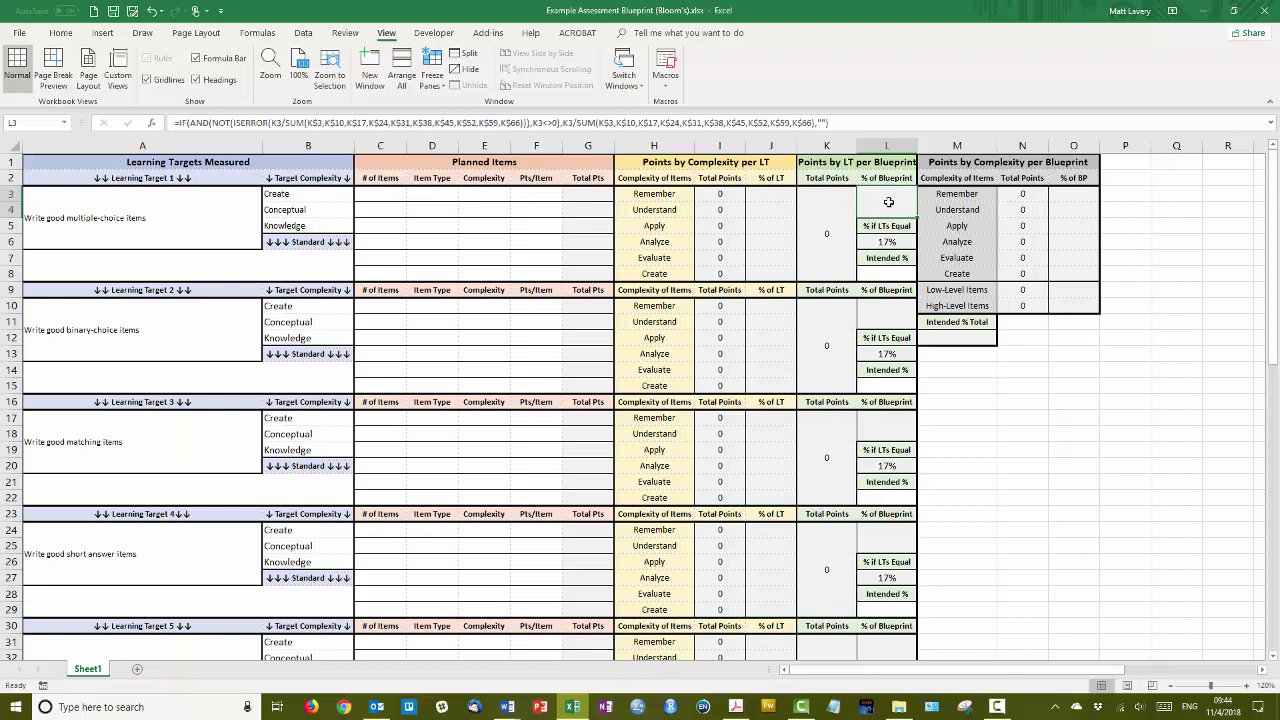